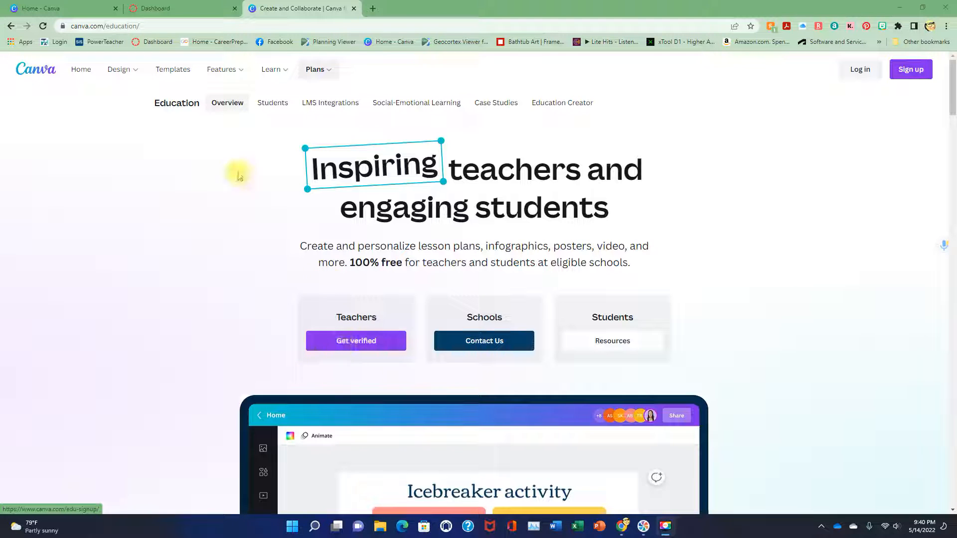
# Step: Look through the suggested design types on the Canva home page and the course cards on the Canvas dashboard
pyautogui.click(32, 8)
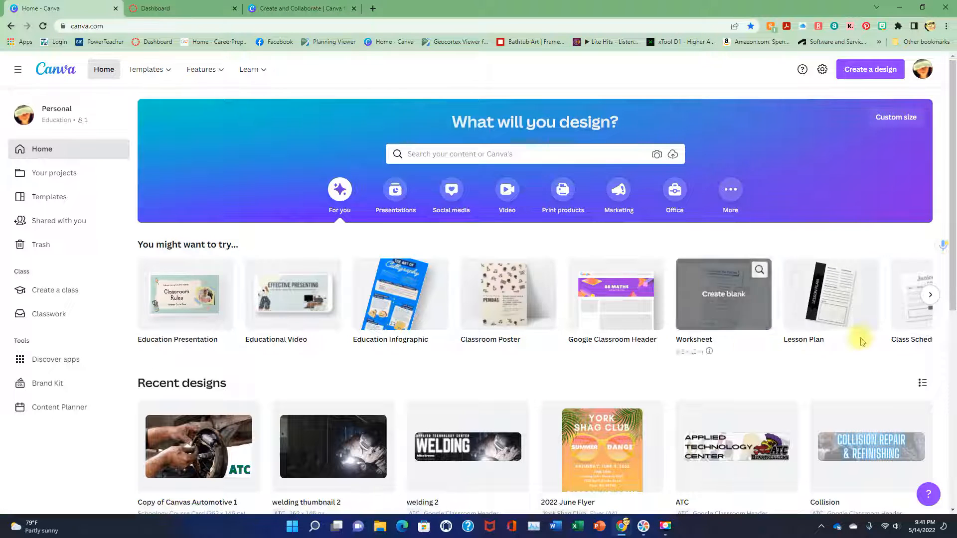
pyautogui.click(930, 295)
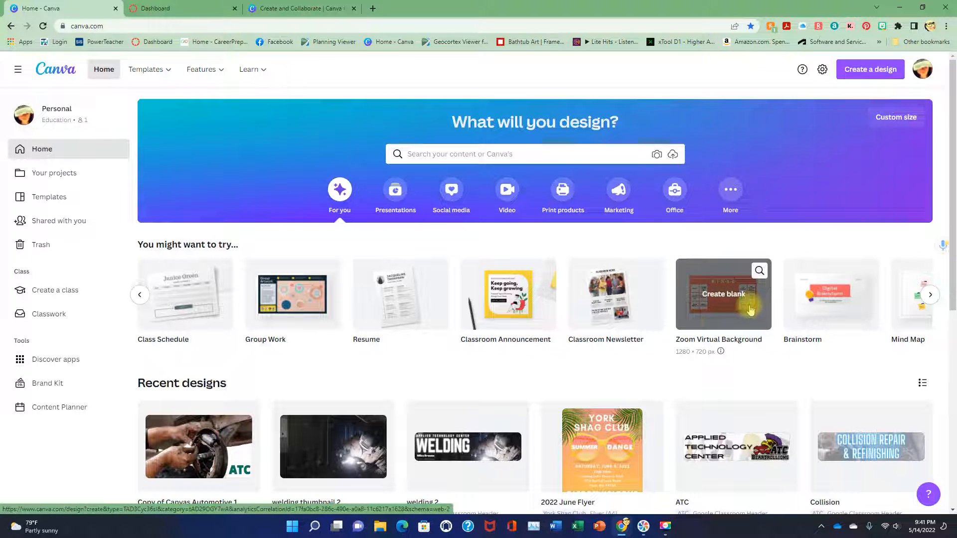
pyautogui.click(929, 295)
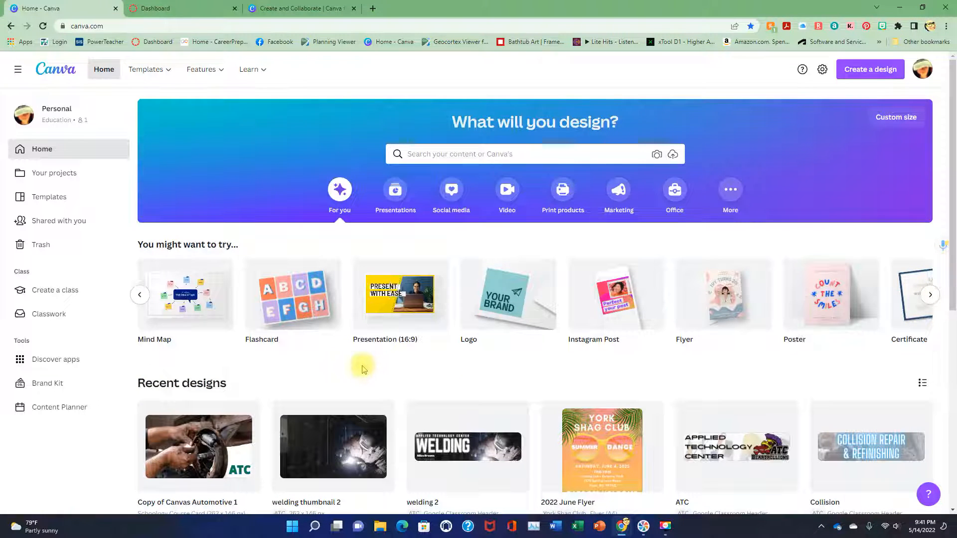
pyautogui.click(182, 8)
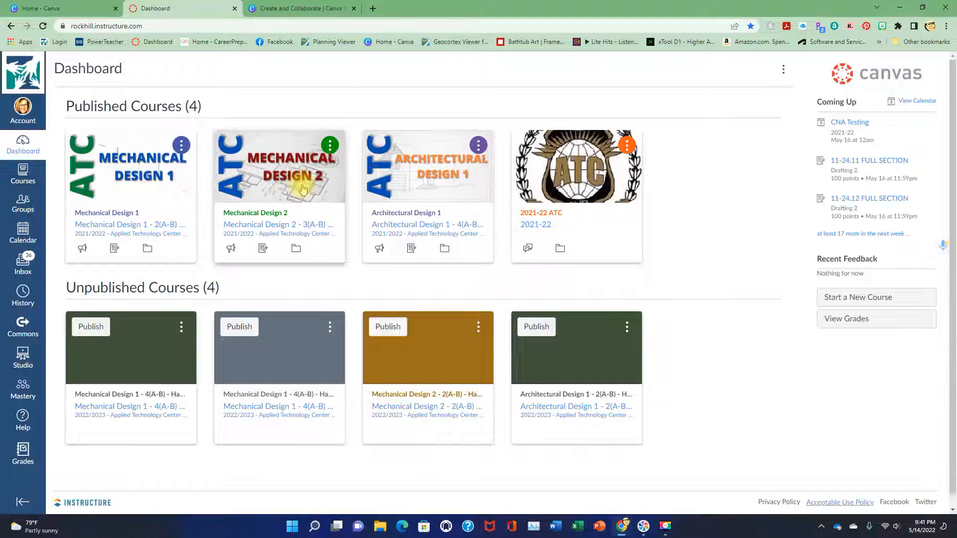
pyautogui.click(81, 11)
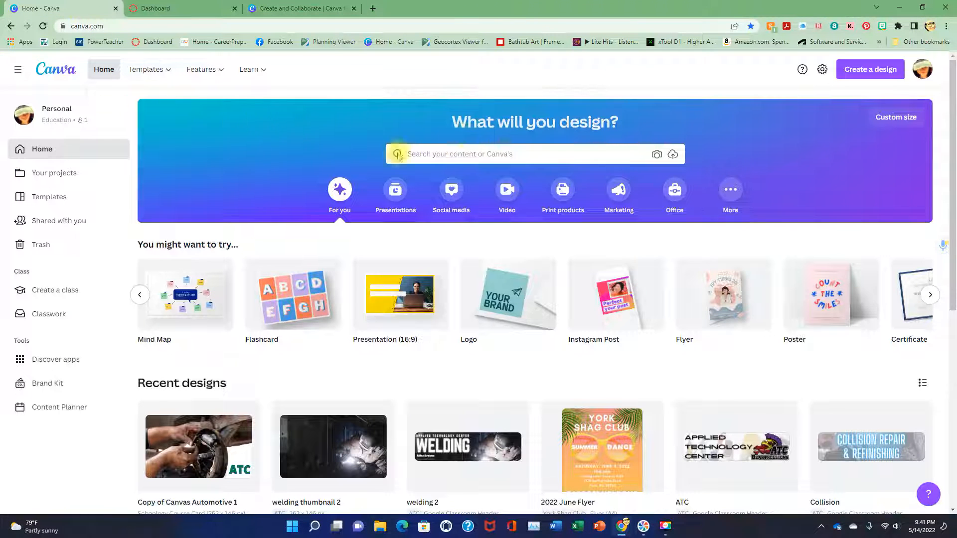
# Step: Search Canva for "school" and open the Schoology Course Card templates
pyautogui.click(457, 153)
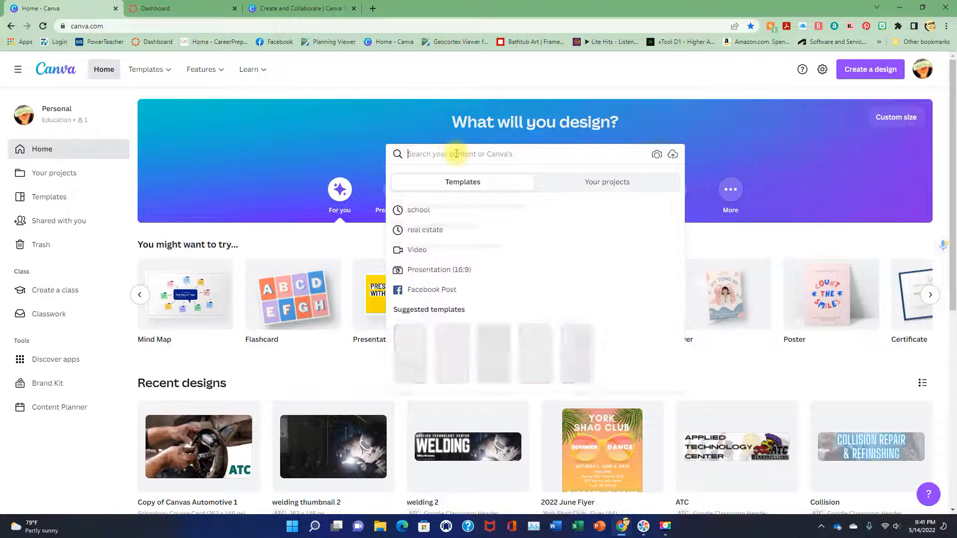
pyautogui.write('school')
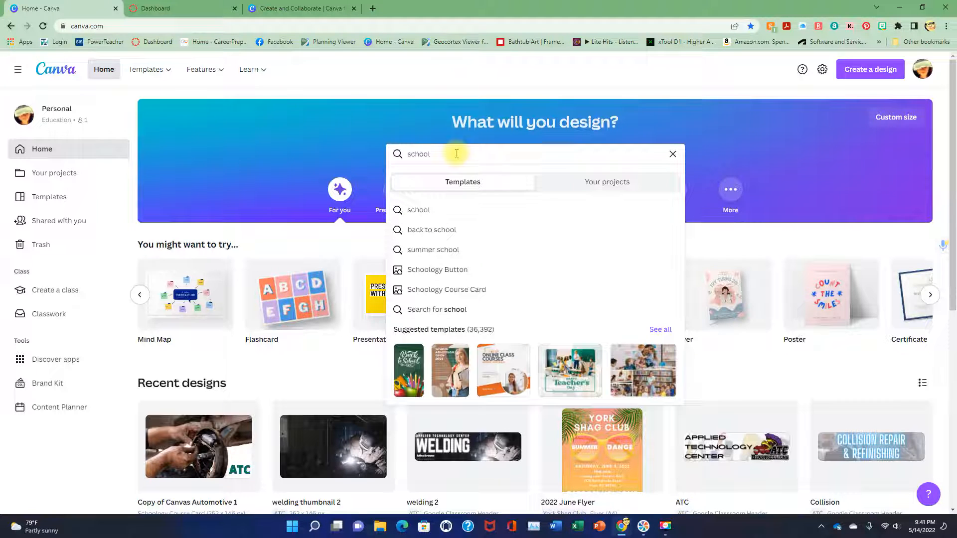
pyautogui.click(442, 291)
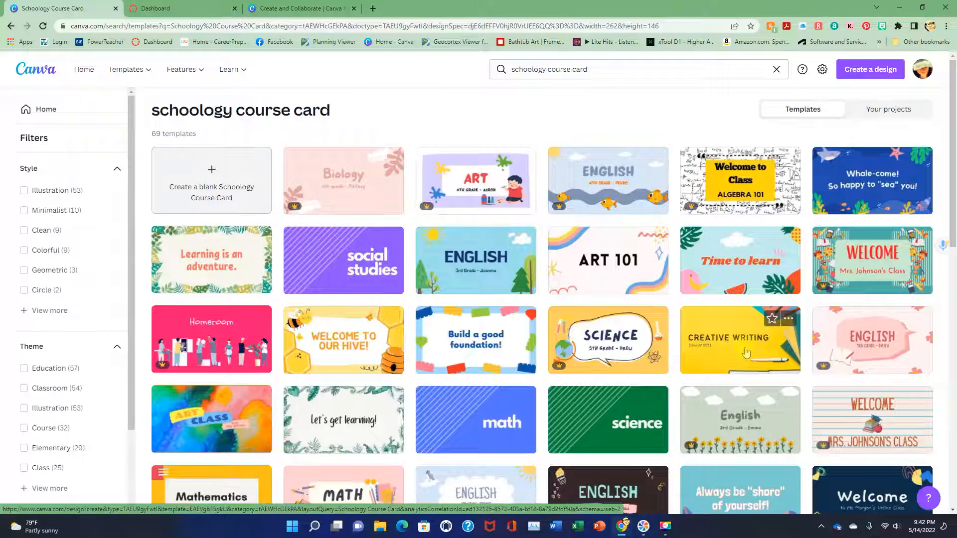
# Step: Browse the course card templates and create a blank Schoology Course Card design
pyautogui.scroll(-5, 767, 299)
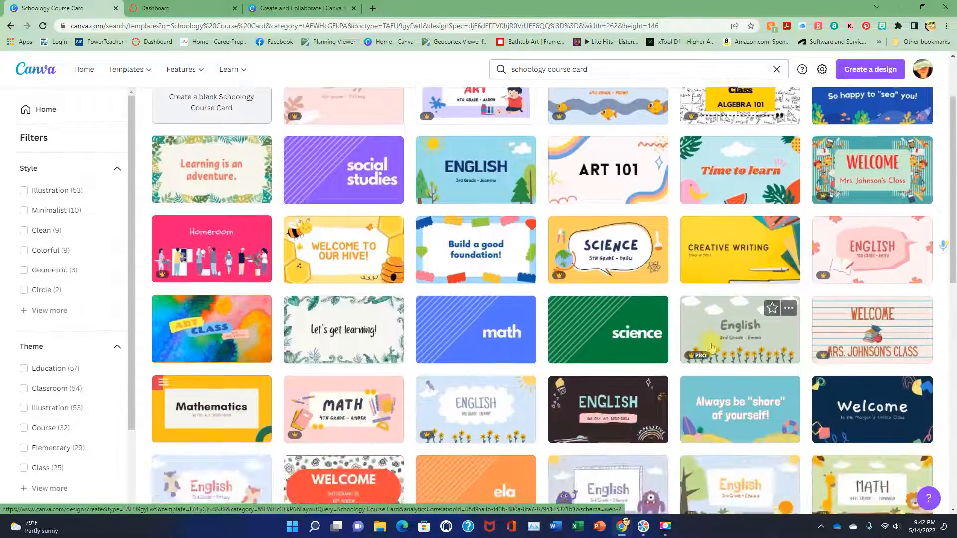
pyautogui.scroll(-4, 639, 343)
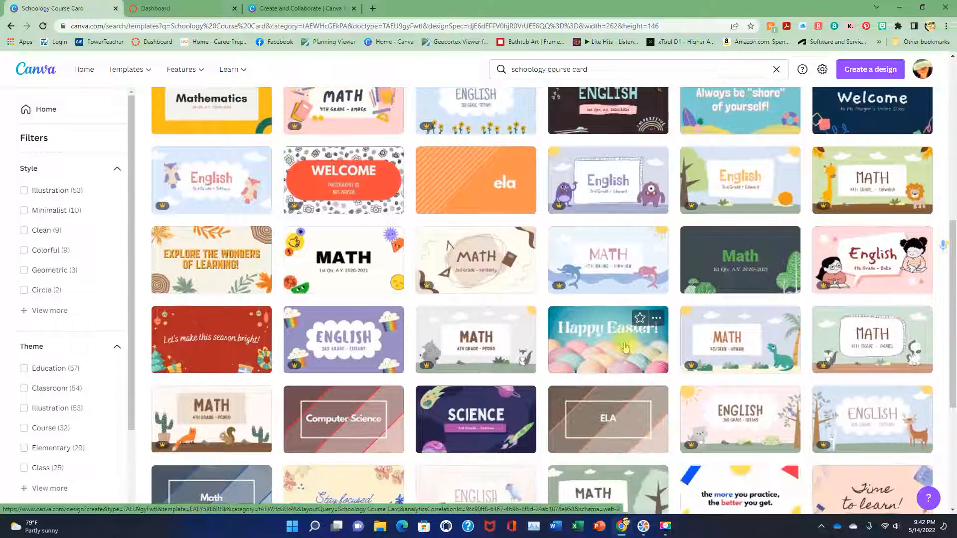
pyautogui.scroll(-5, 524, 349)
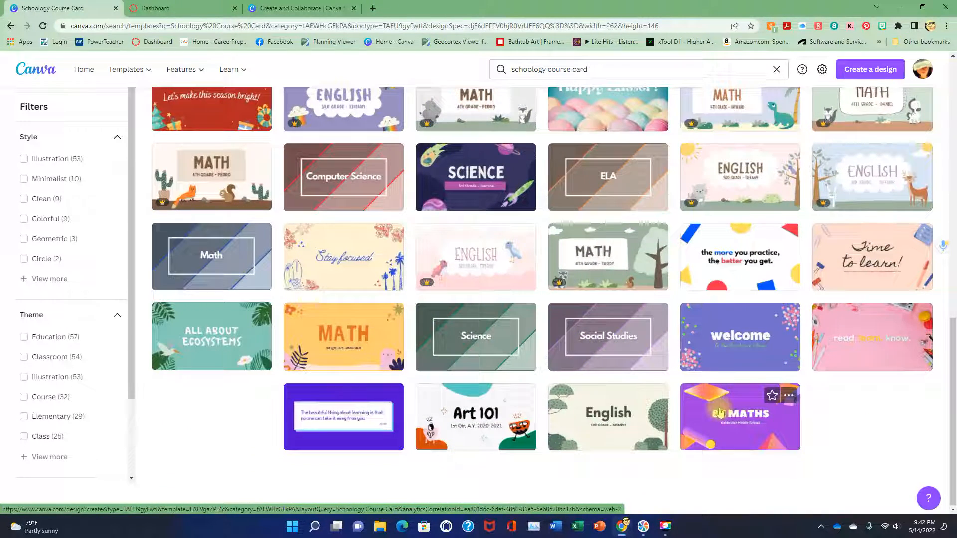
pyautogui.scroll(7, 358, 342)
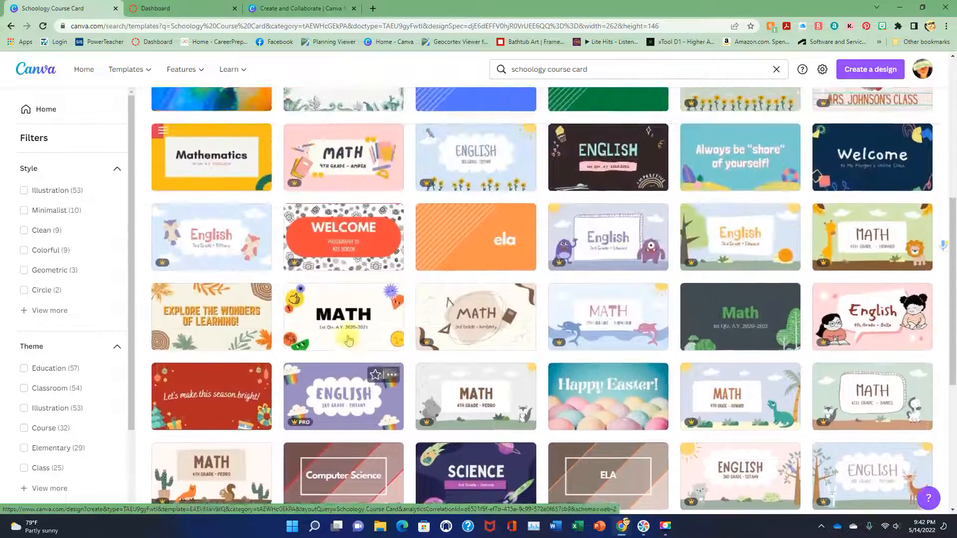
pyautogui.scroll(6, 480, 327)
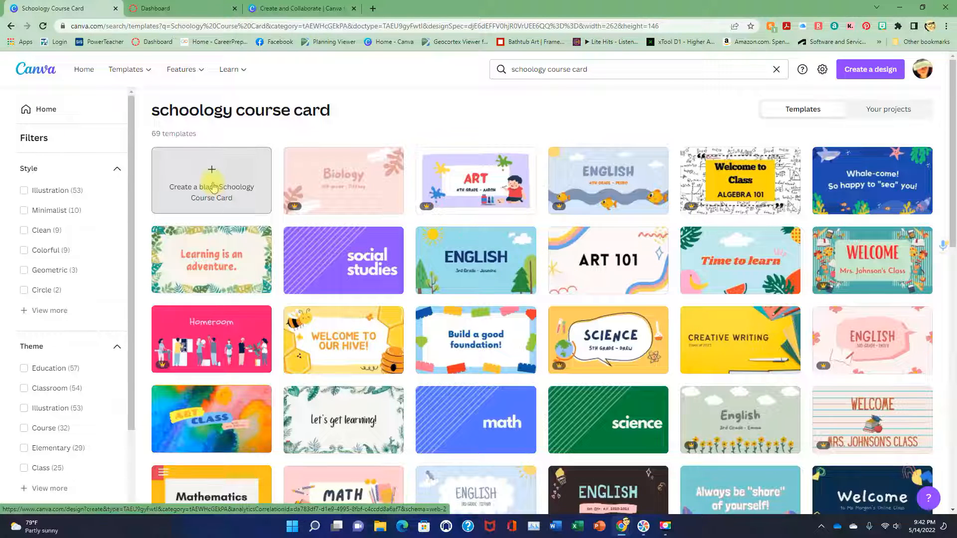
pyautogui.click(212, 187)
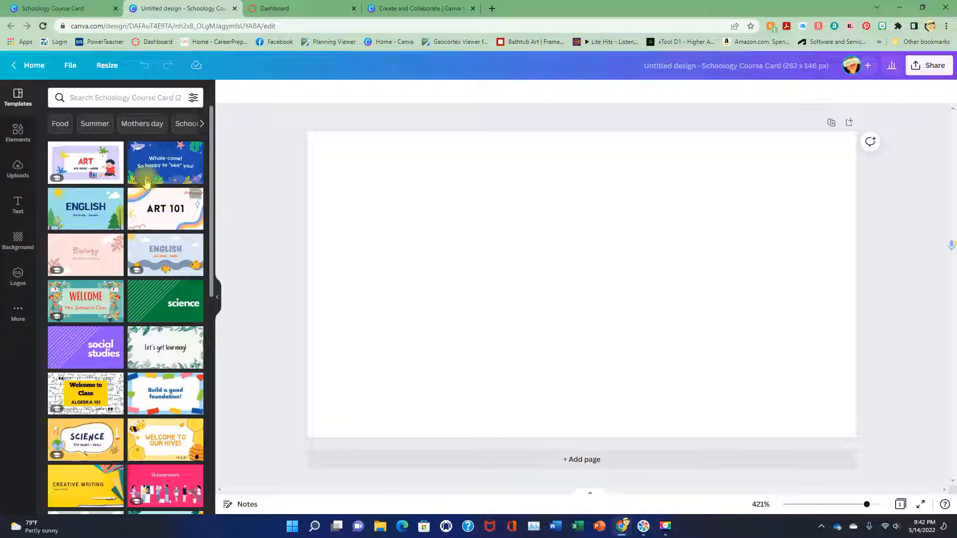
# Step: Look over the available element categories and search the elements for "welding"
pyautogui.click(20, 137)
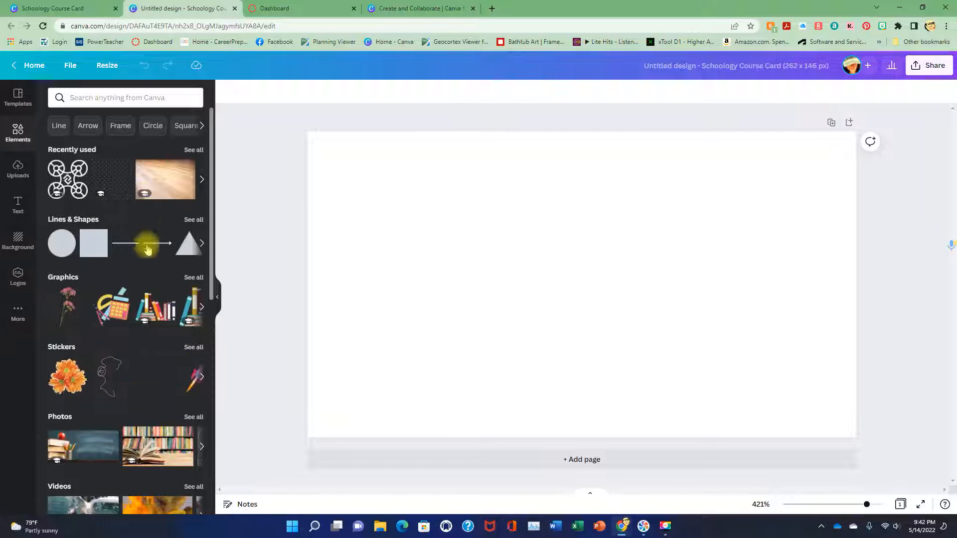
pyautogui.scroll(-6, 148, 244)
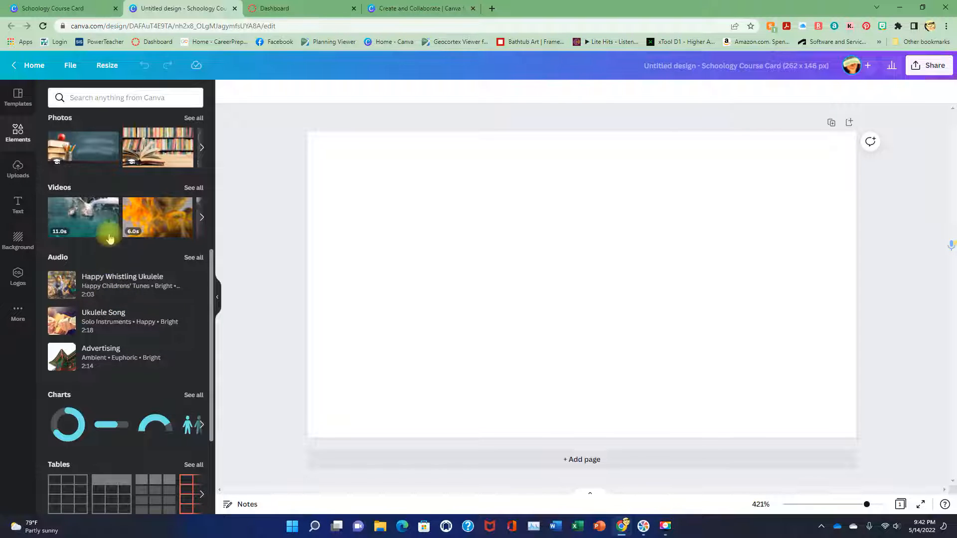
pyautogui.scroll(-1, 120, 299)
pyautogui.scroll(6, 120, 299)
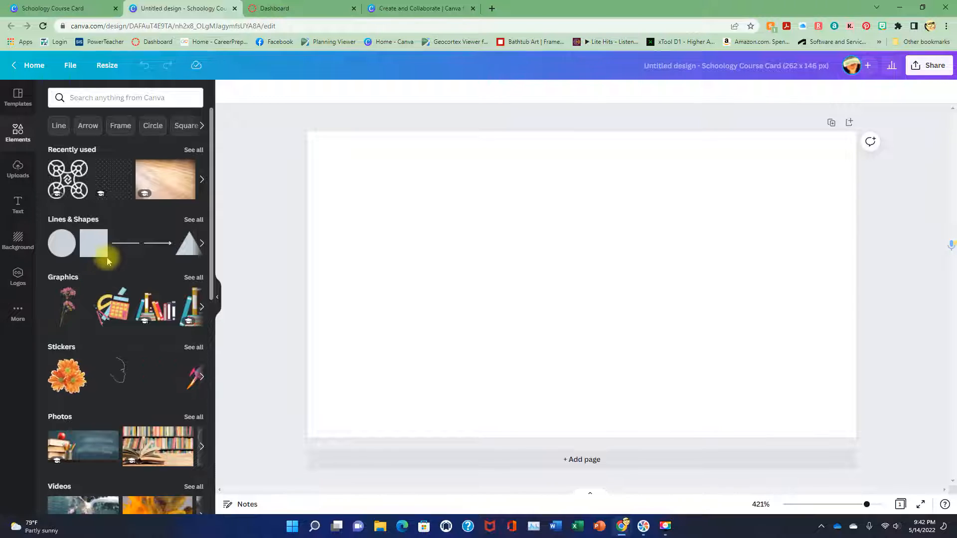
pyautogui.click(79, 100)
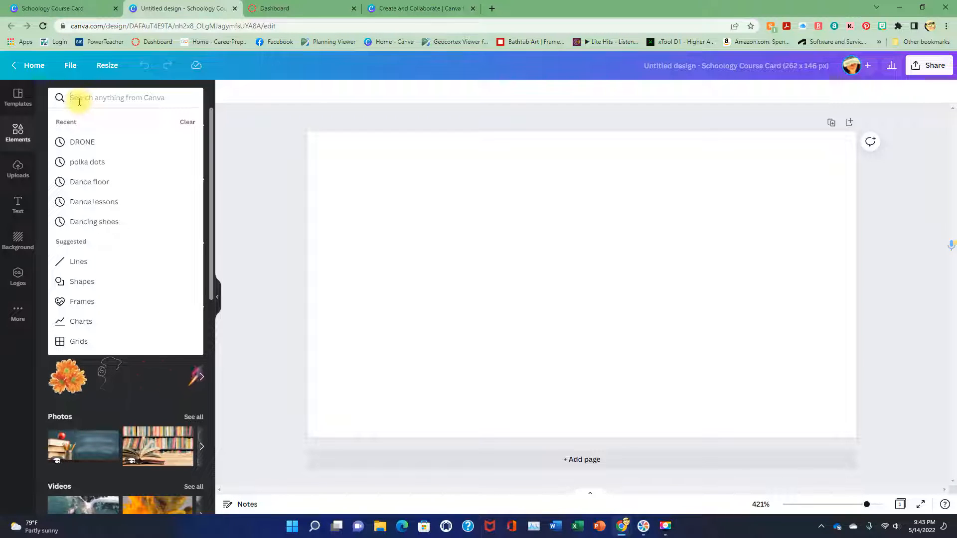
pyautogui.write('welding')
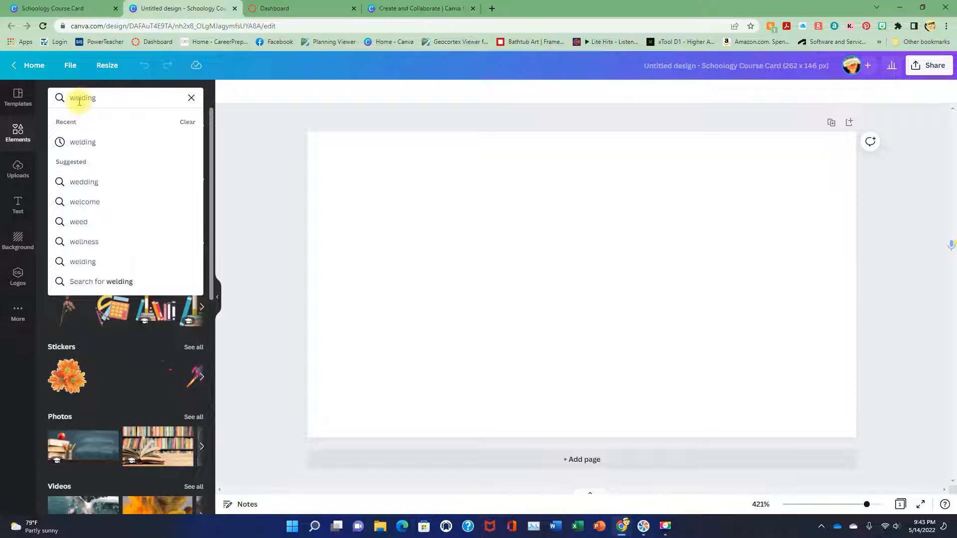
pyautogui.press('Return')
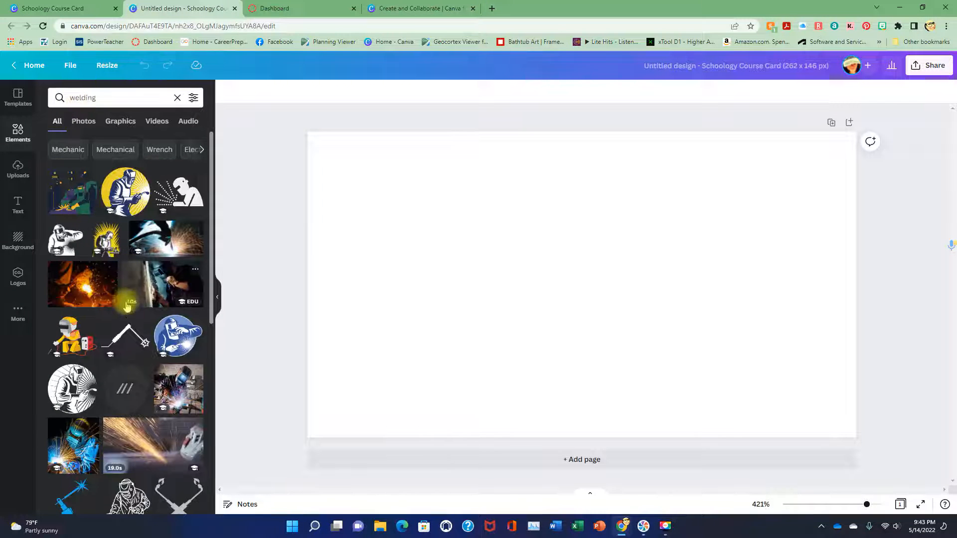
# Step: Narrow the welding results to videos and apply the Animated filter
pyautogui.scroll(-6, 127, 306)
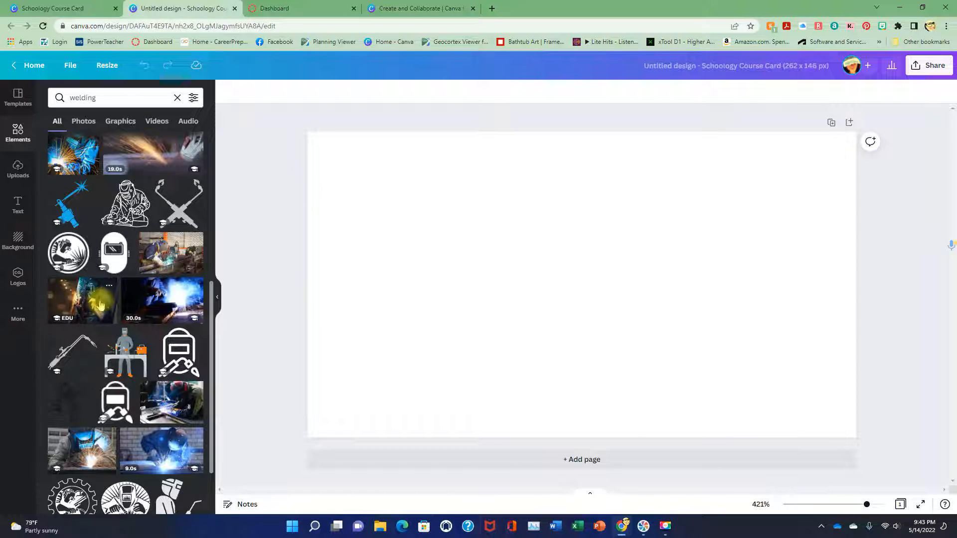
pyautogui.scroll(5, 79, 154)
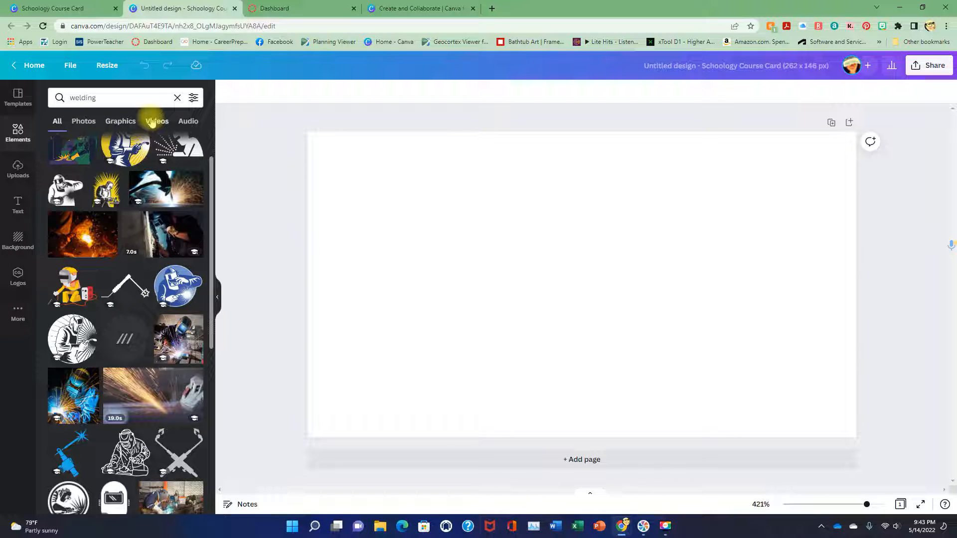
pyautogui.click(155, 122)
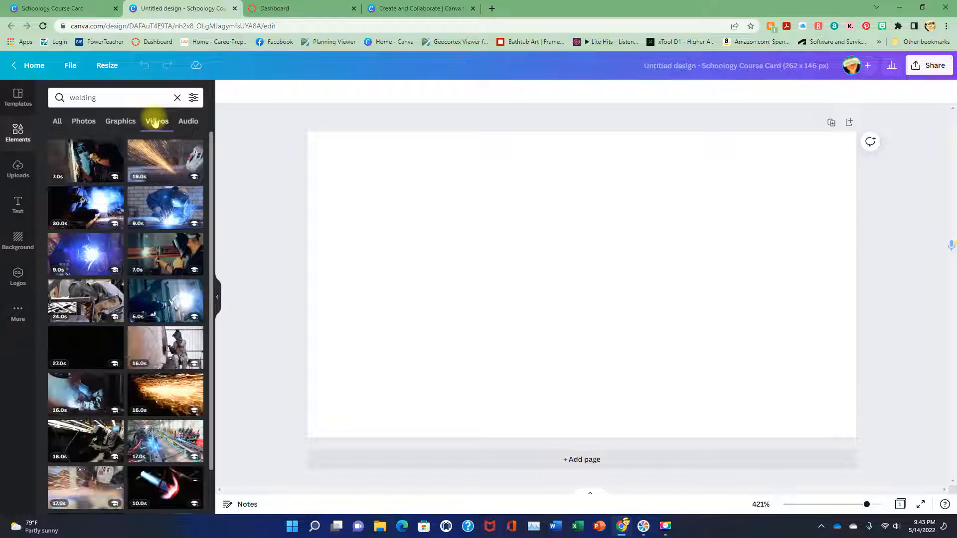
pyautogui.click(194, 98)
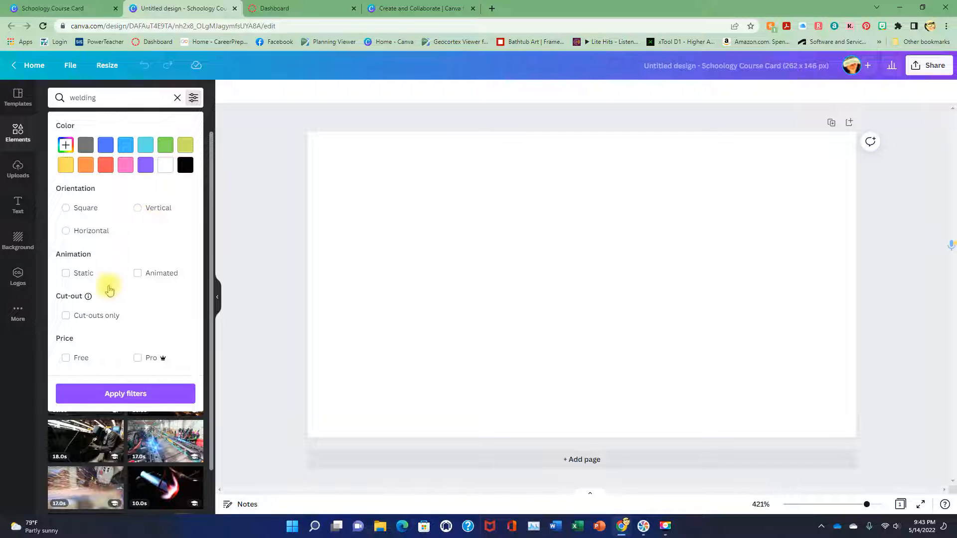
pyautogui.click(138, 274)
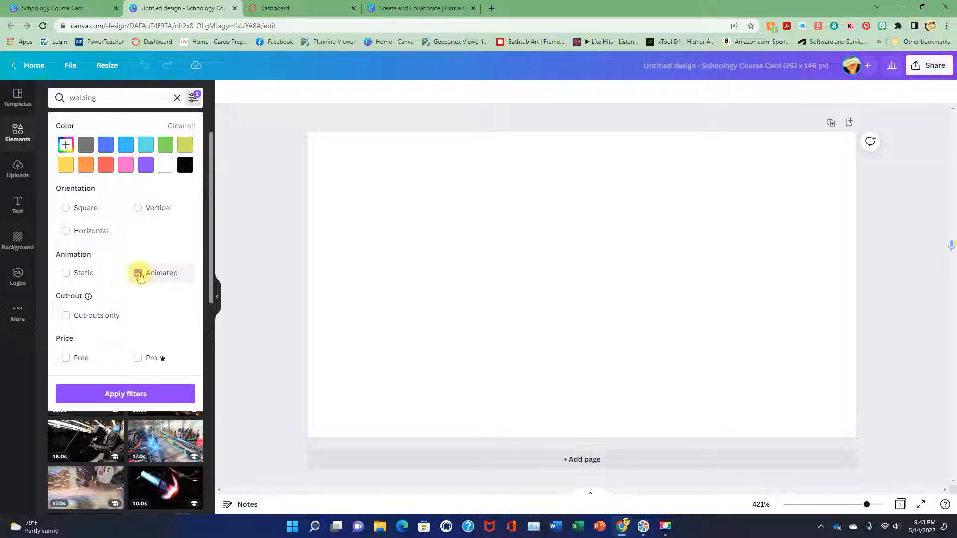
pyautogui.click(129, 394)
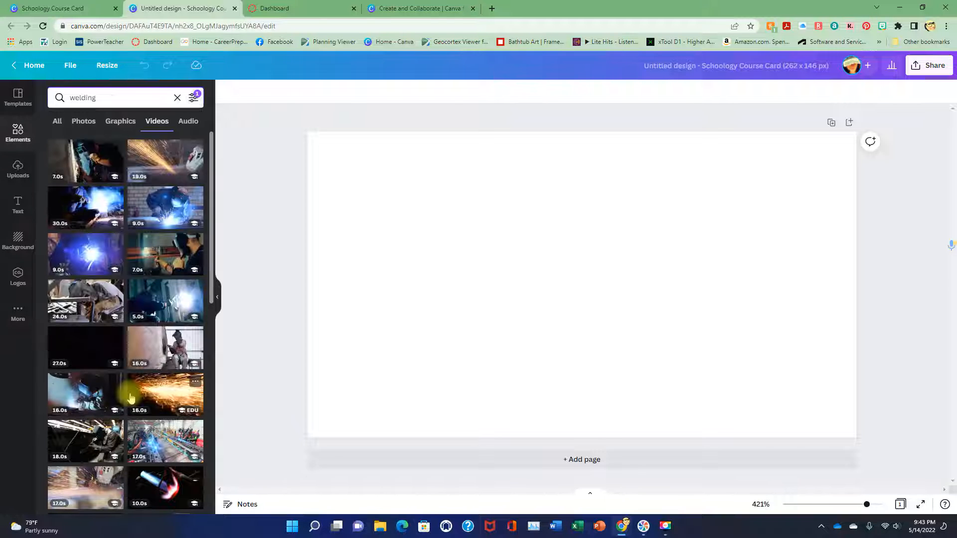
# Step: Add the 12-second video of a helmeted welder in a dark workshop to the page and set it as the background
pyautogui.scroll(-2, 129, 309)
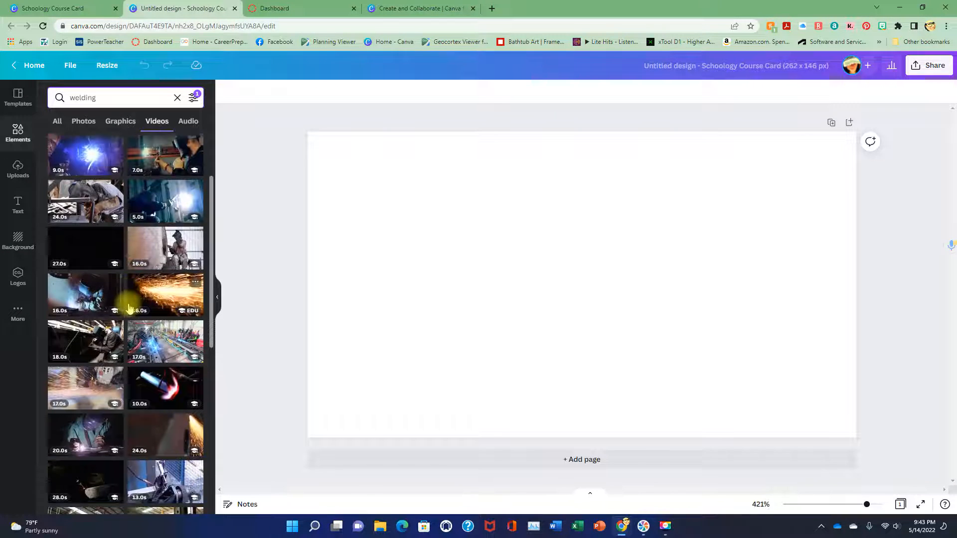
pyautogui.scroll(-4, 129, 313)
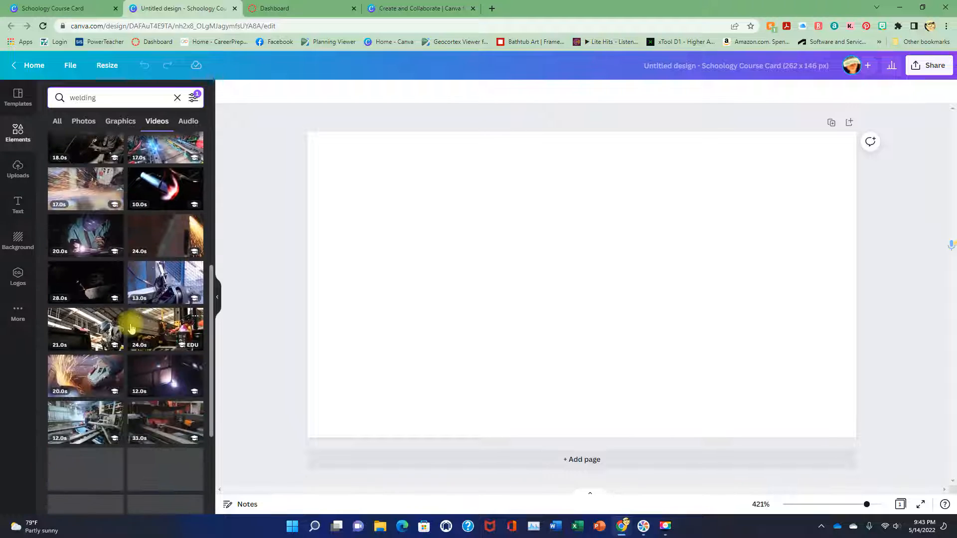
pyautogui.scroll(-2, 134, 325)
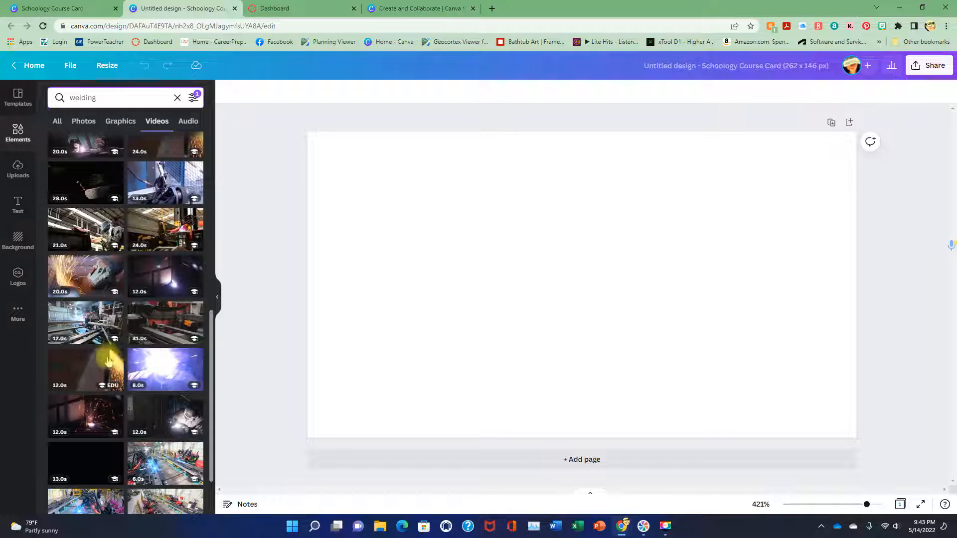
pyautogui.scroll(-2, 110, 375)
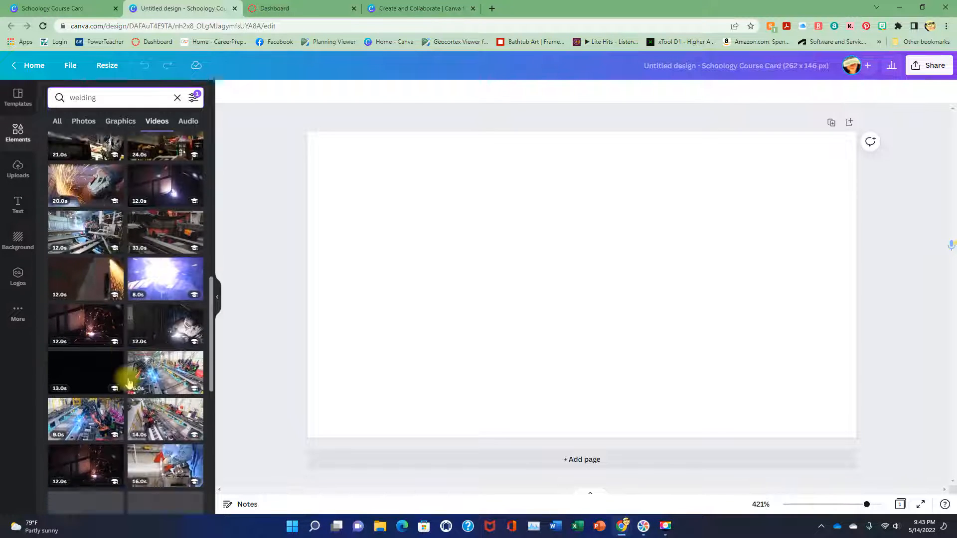
pyautogui.click(165, 325)
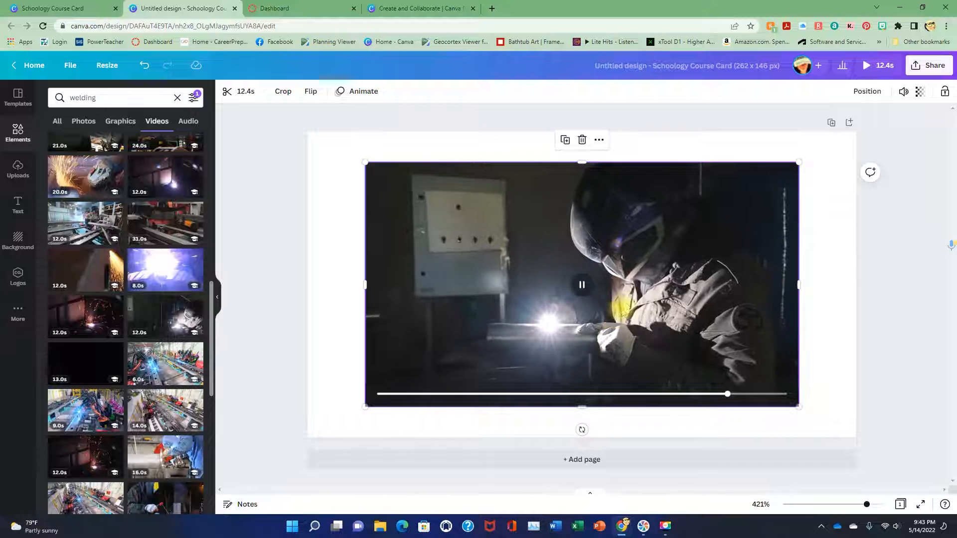
pyautogui.rightClick(626, 305)
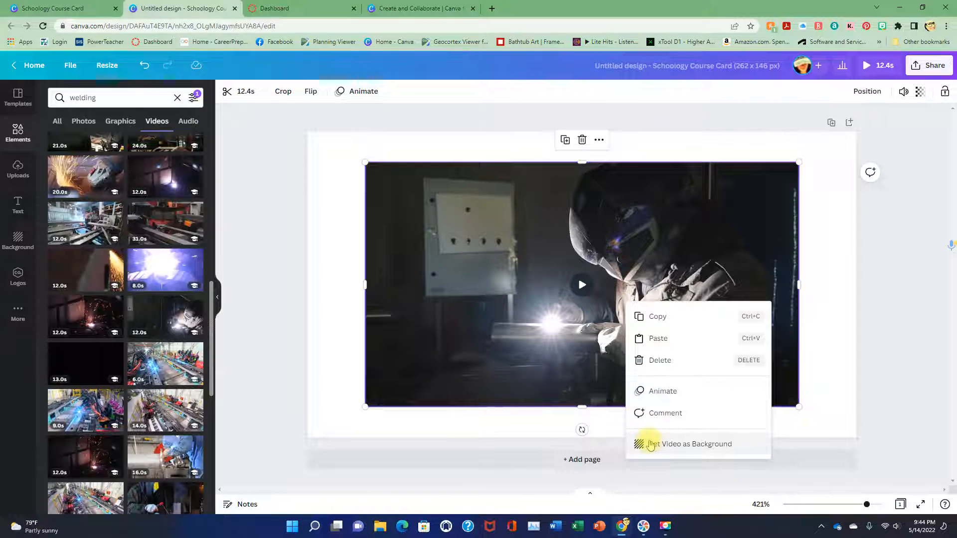
pyautogui.click(650, 444)
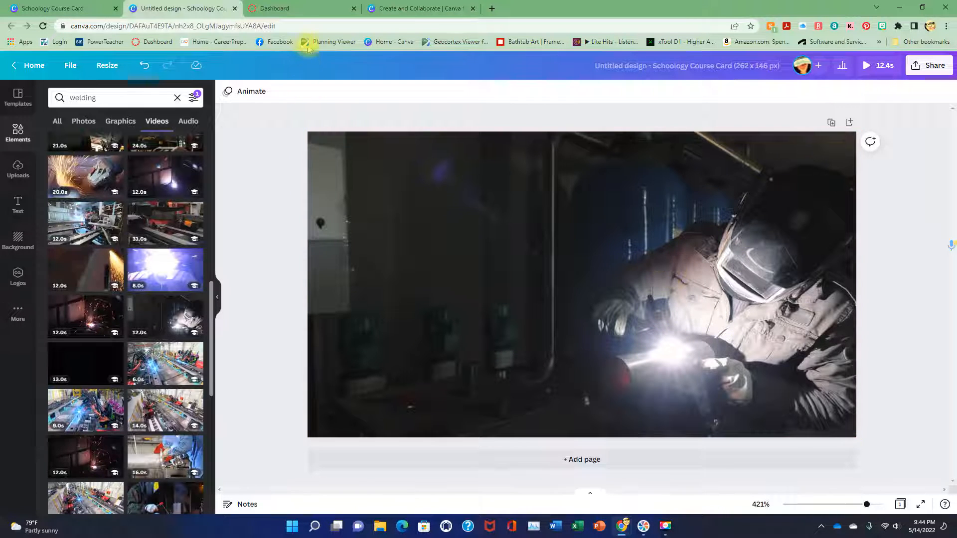
# Step: Switch to the Canvas dashboard to check the course card images, and return to the Canva design
pyautogui.click(304, 15)
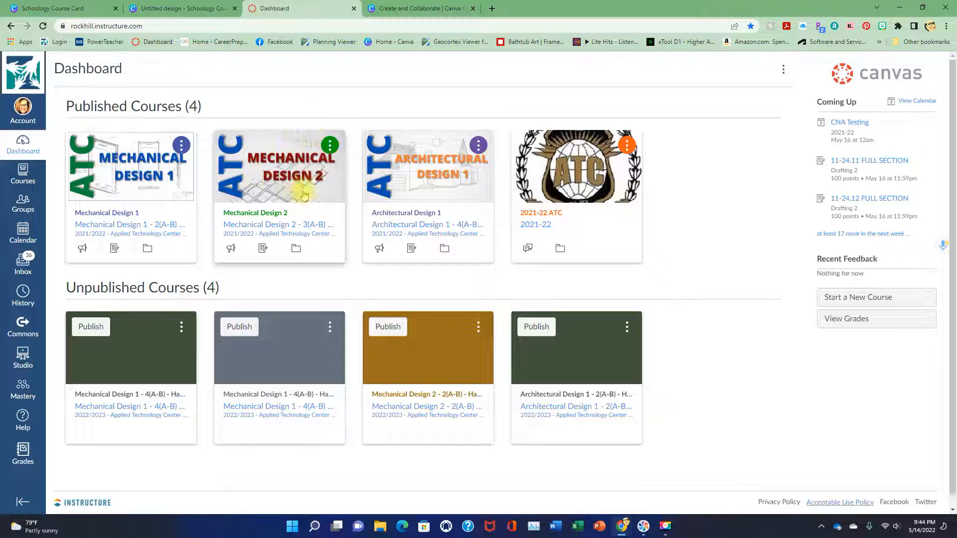
pyautogui.click(182, 9)
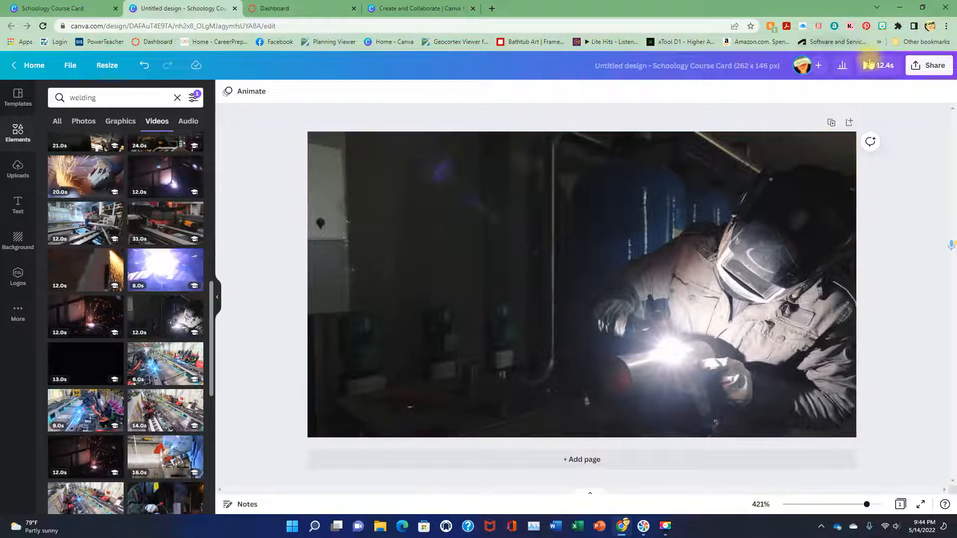
# Step: Preview the animated card and close the preview, and set the background video's transparency to 72
pyautogui.click(869, 67)
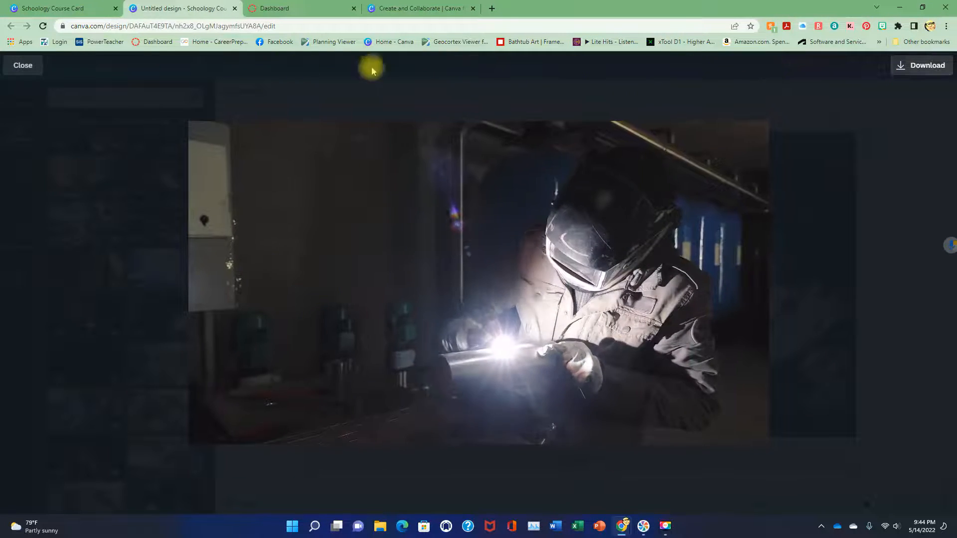
pyautogui.click(25, 65)
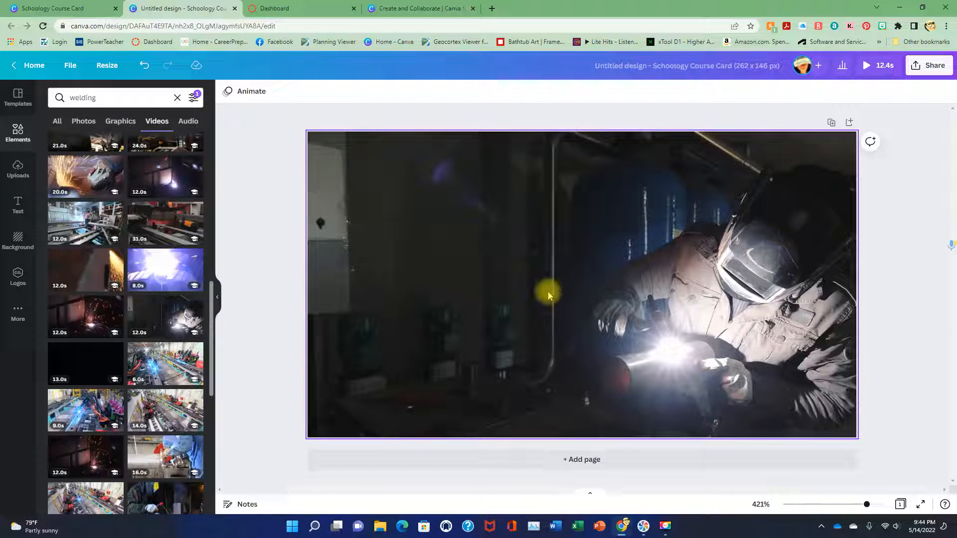
pyautogui.click(434, 279)
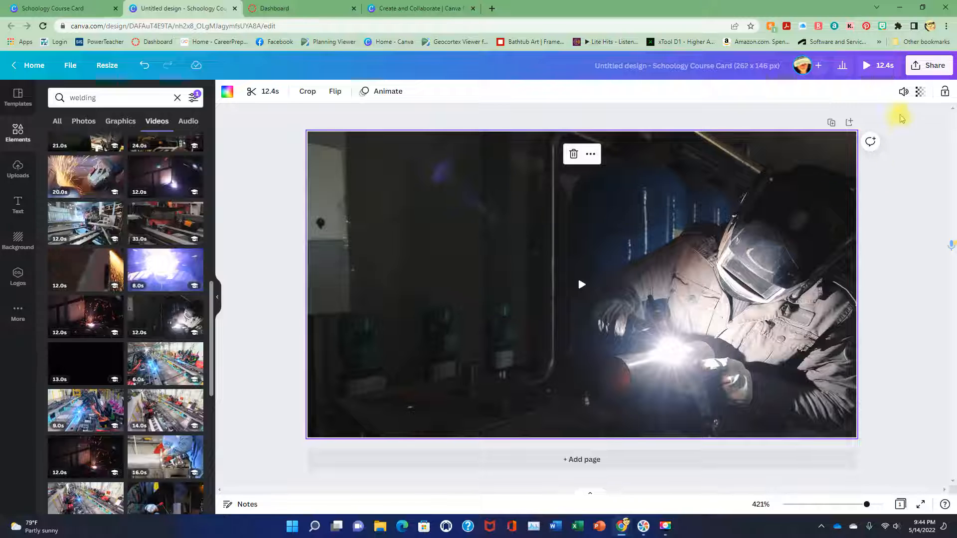
pyautogui.click(919, 94)
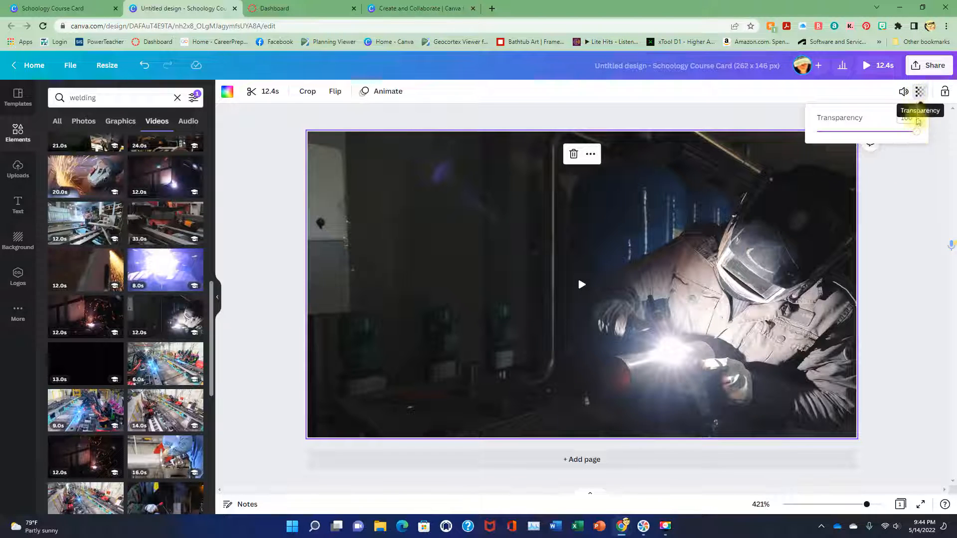
pyautogui.moveTo(915, 135); pyautogui.dragTo(887, 133)
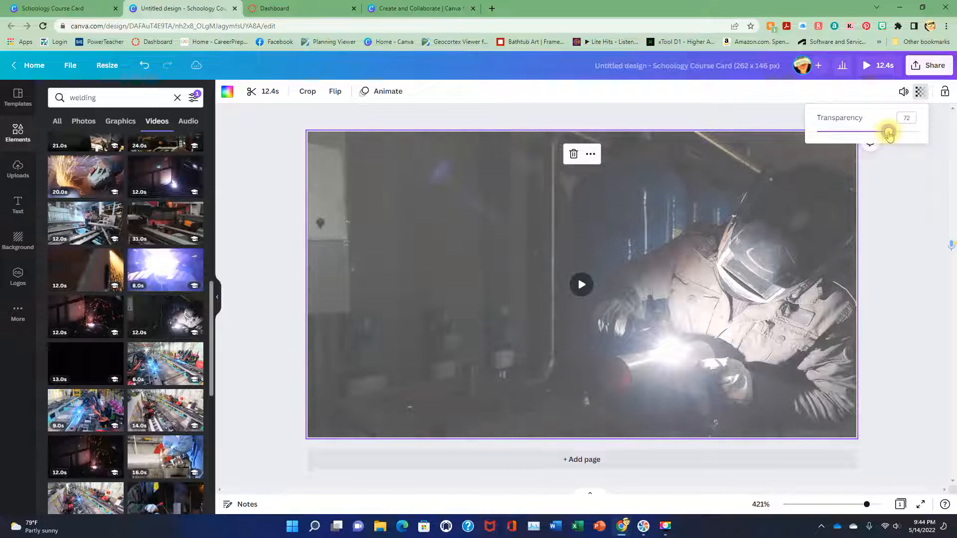
pyautogui.click(885, 228)
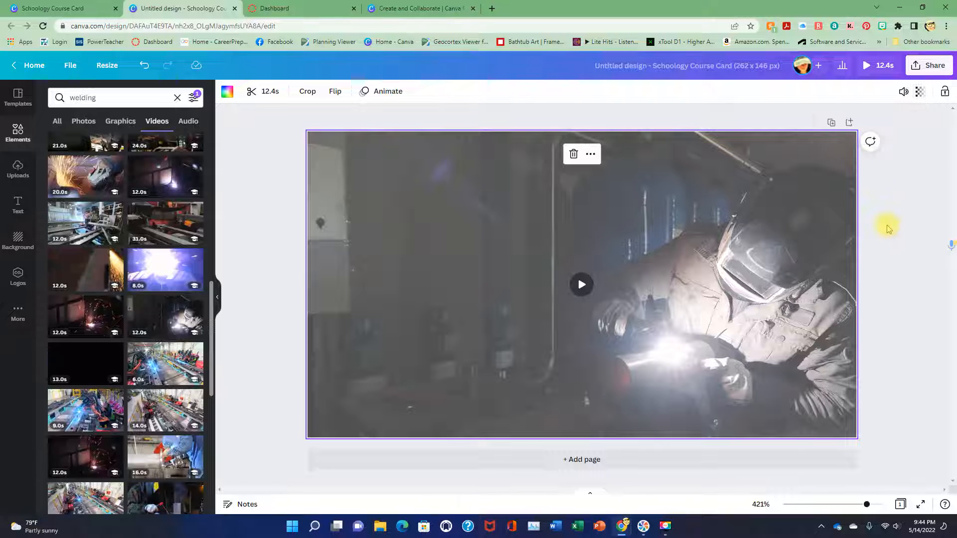
# Step: Add the pink neon GLOW font combination to the card and replace its text with WELDING
pyautogui.click(18, 204)
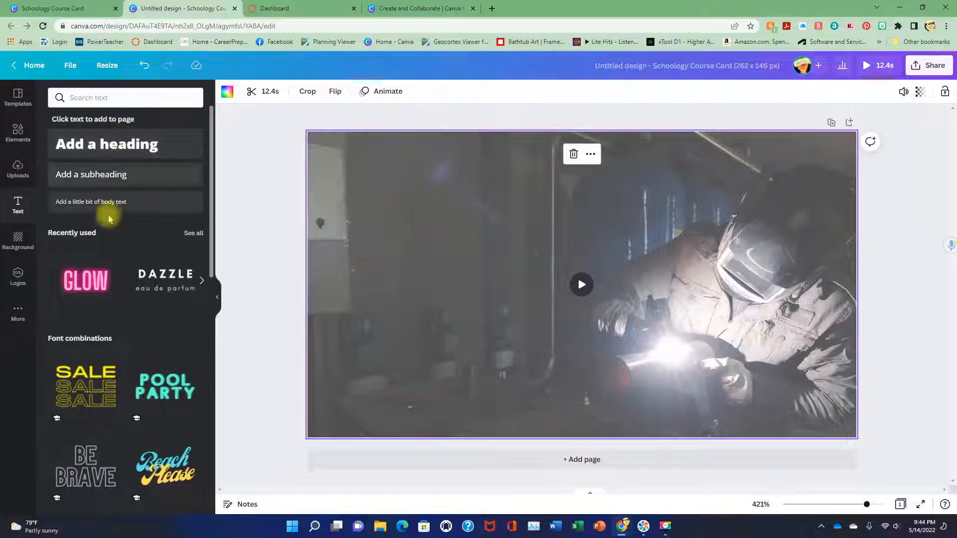
pyautogui.scroll(-4, 106, 249)
pyautogui.scroll(-3, 147, 315)
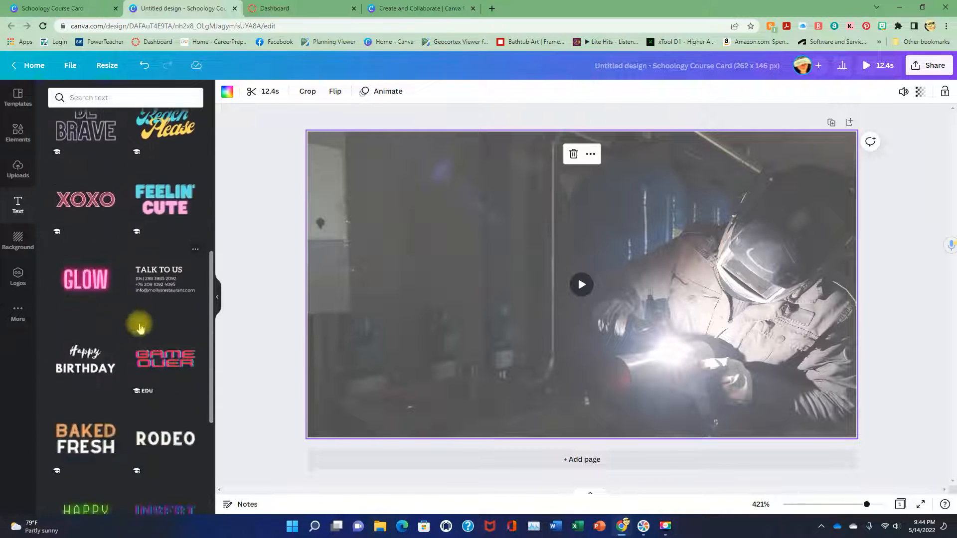
pyautogui.click(91, 284)
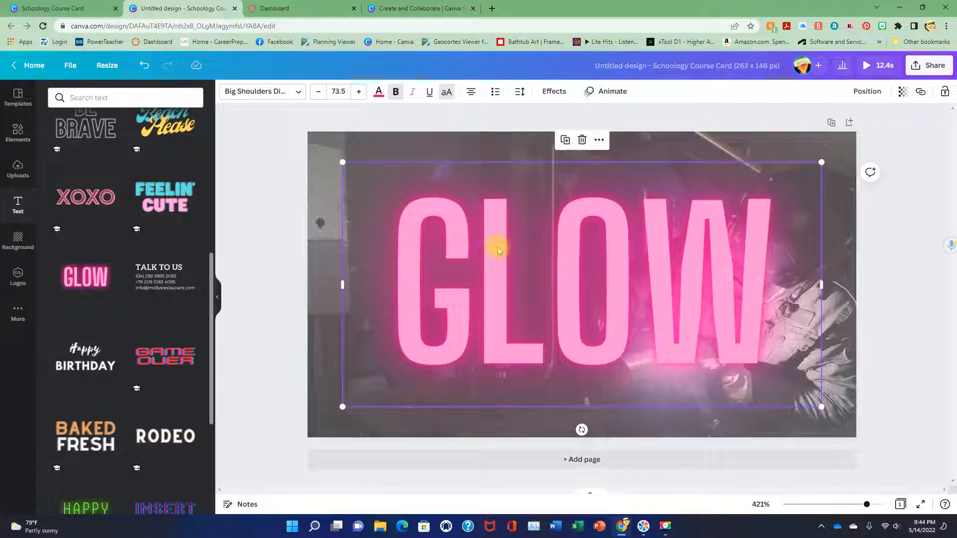
pyautogui.click(498, 251)
pyautogui.moveTo(394, 253); pyautogui.dragTo(758, 260)
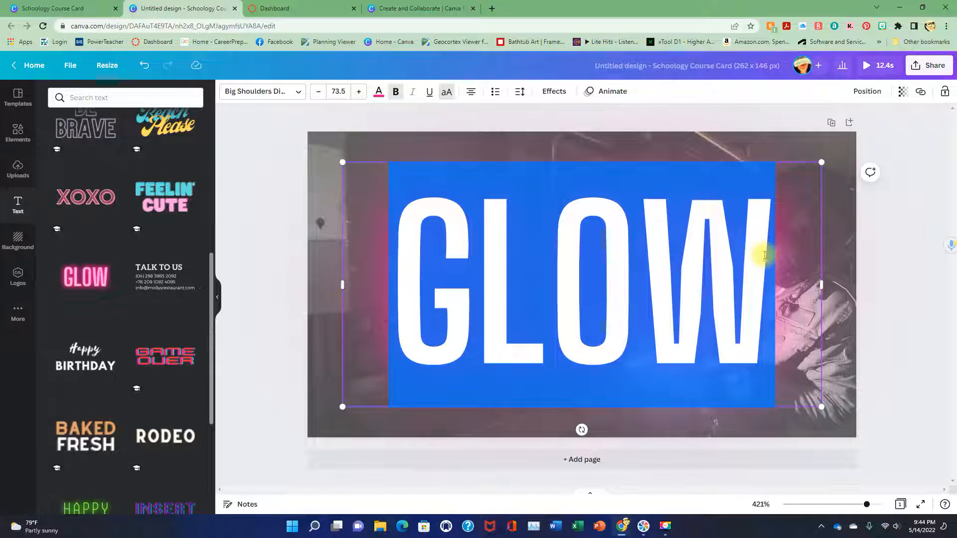
pyautogui.write('WELDING')
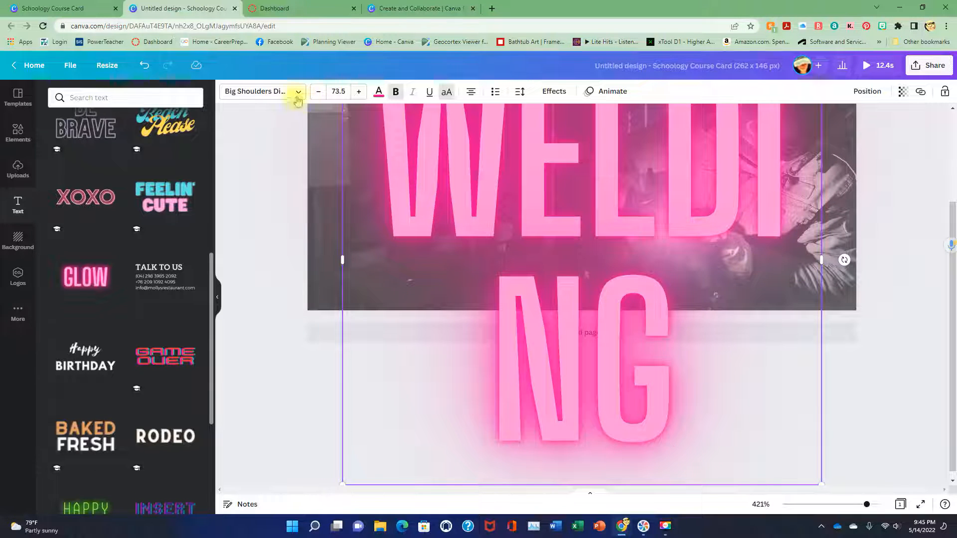
# Step: Reduce the WELDING text's font size to 36
pyautogui.click(318, 95)
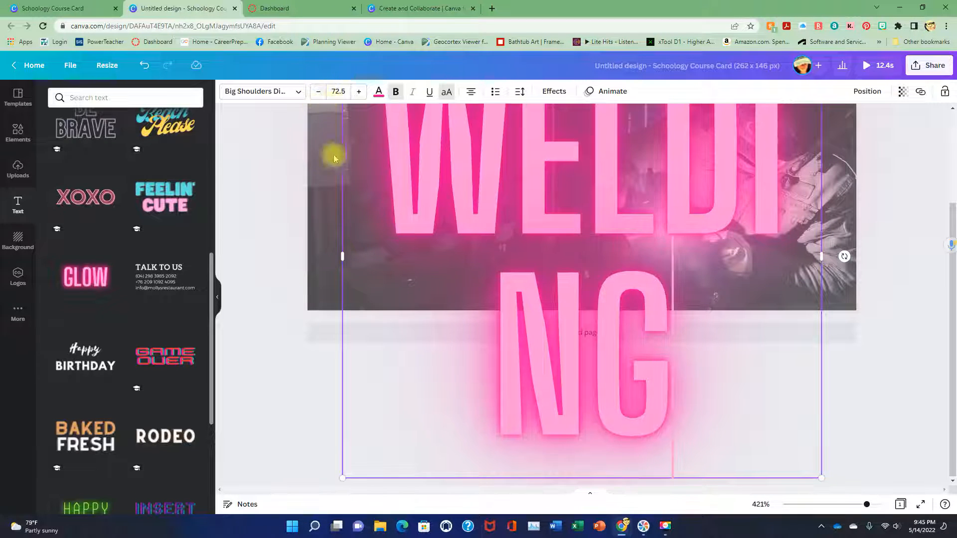
pyautogui.click(318, 93)
pyautogui.click(340, 94)
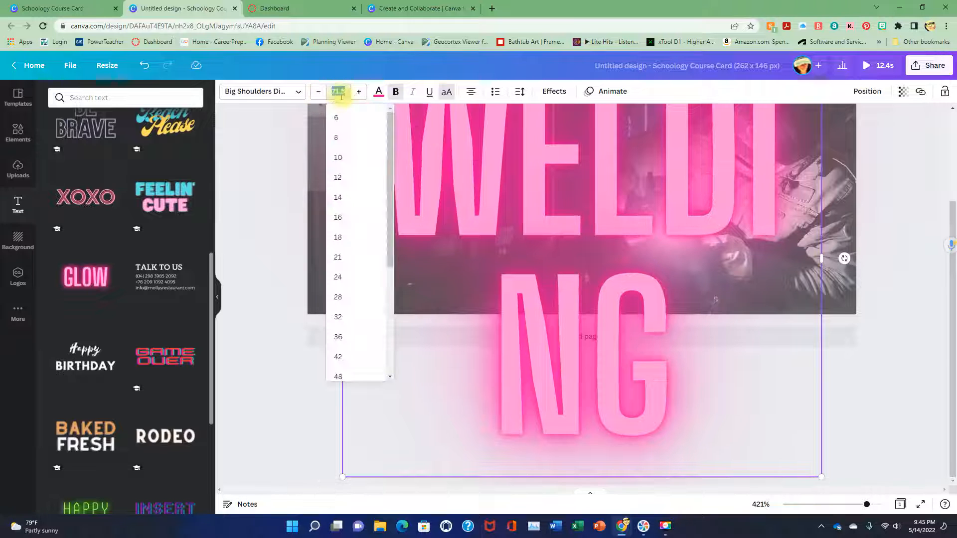
pyautogui.click(338, 337)
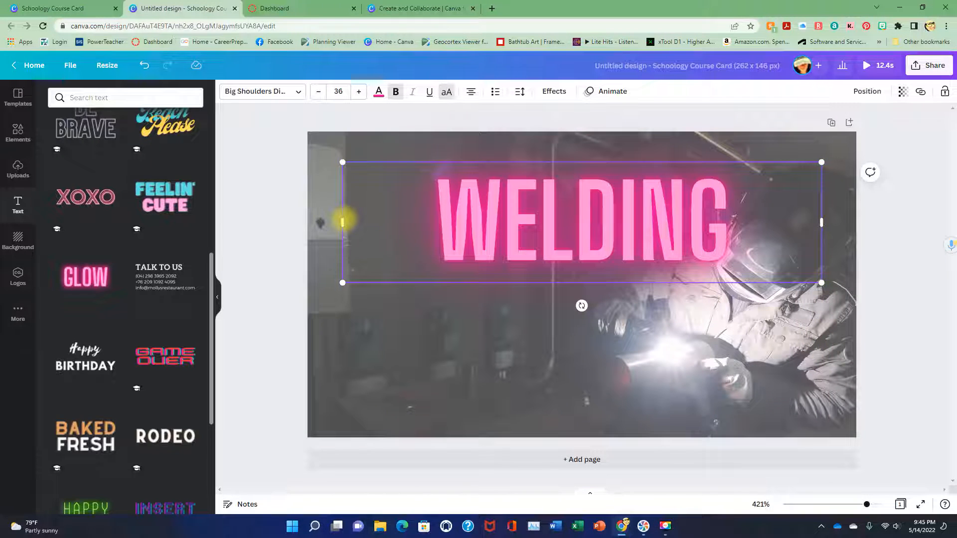
# Step: Narrow the WELDING text box and move it to the lower-left part of the card, beside the welder
pyautogui.moveTo(339, 218); pyautogui.dragTo(472, 219)
pyautogui.moveTo(720, 161); pyautogui.dragTo(540, 314)
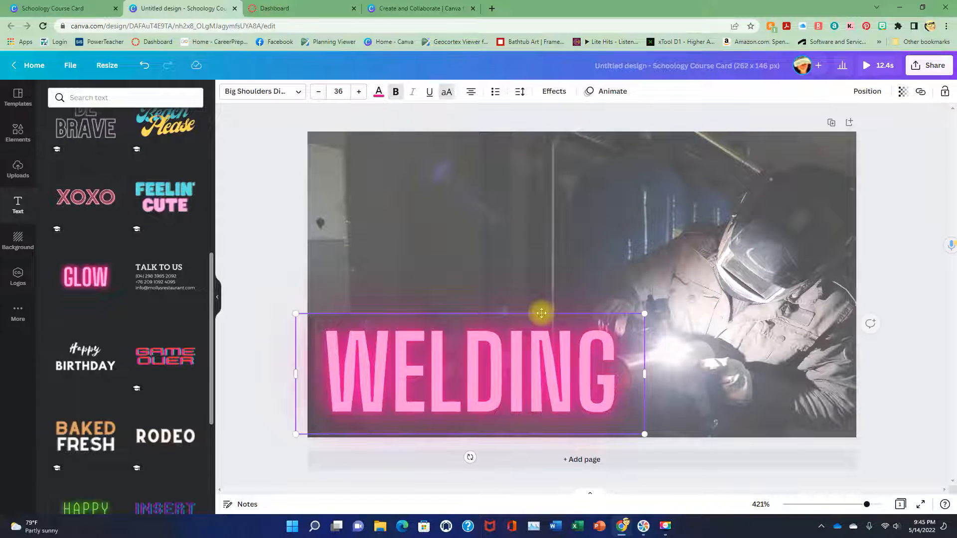
pyautogui.click(580, 224)
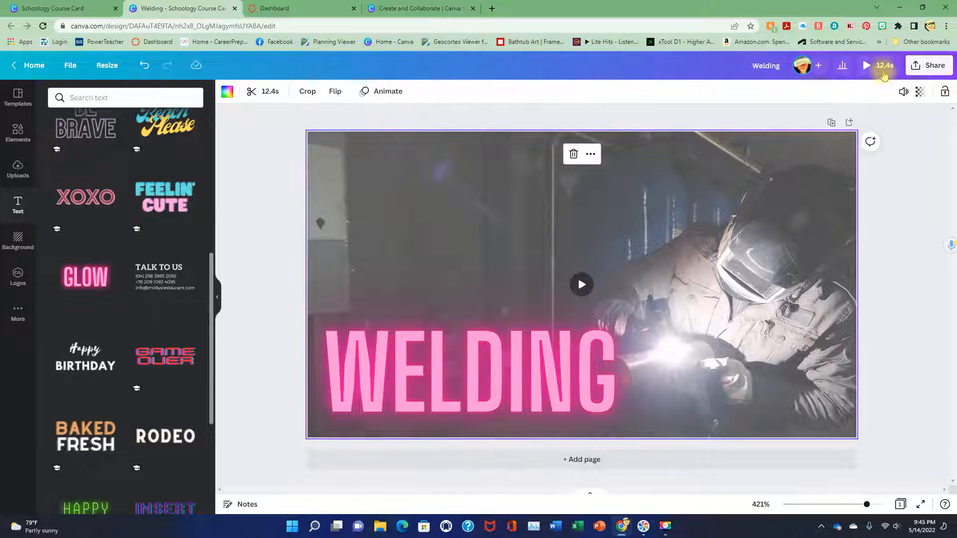
# Step: Preview the finished card and download it with GIF as the file type
pyautogui.click(882, 73)
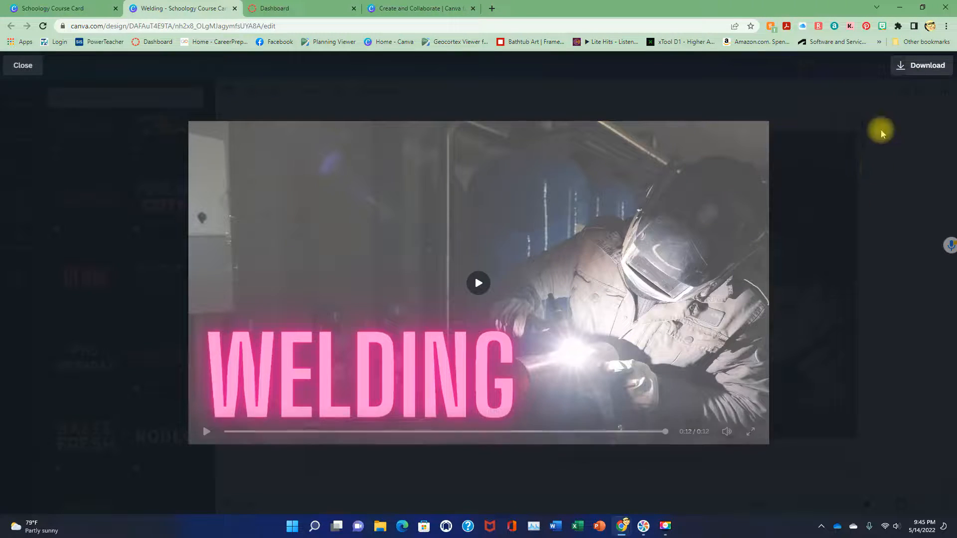
pyautogui.click(910, 70)
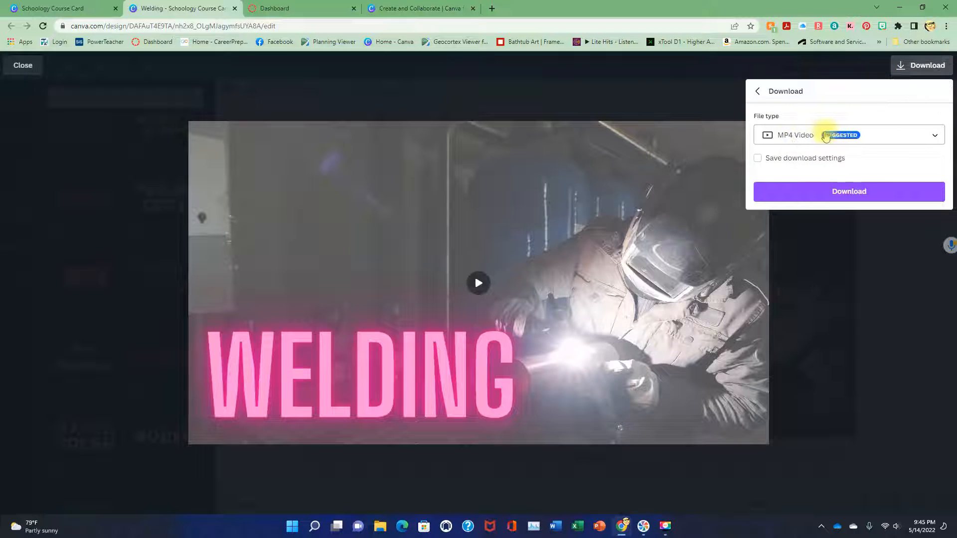
pyautogui.click(872, 139)
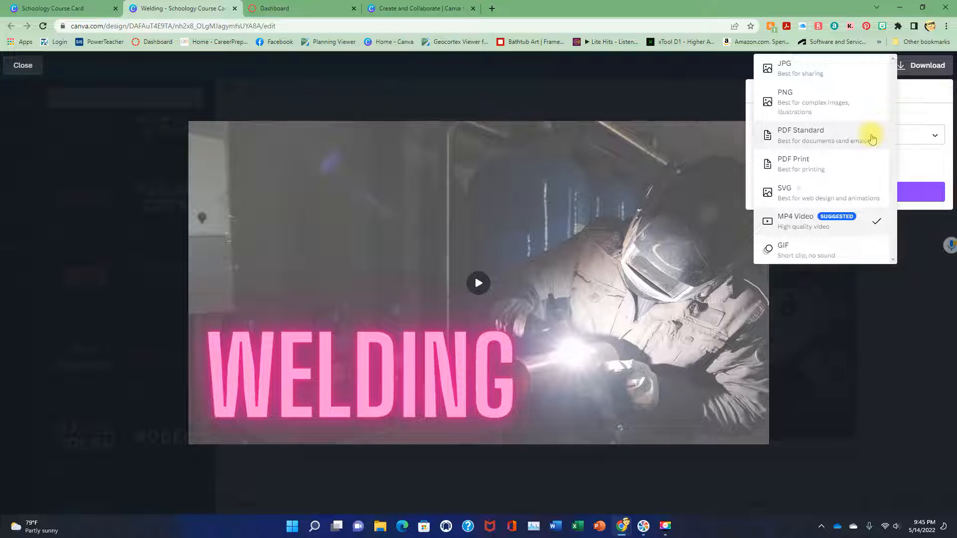
pyautogui.click(790, 254)
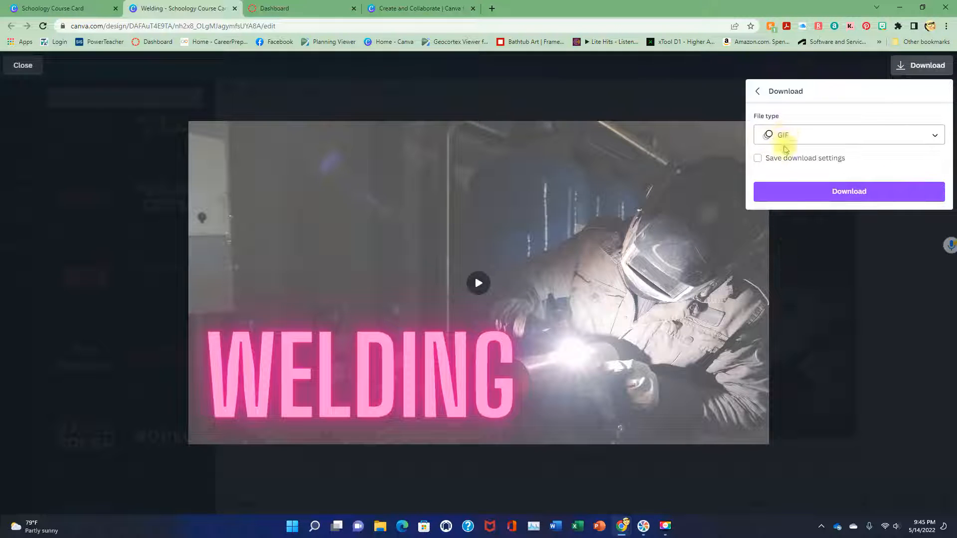
pyautogui.click(825, 192)
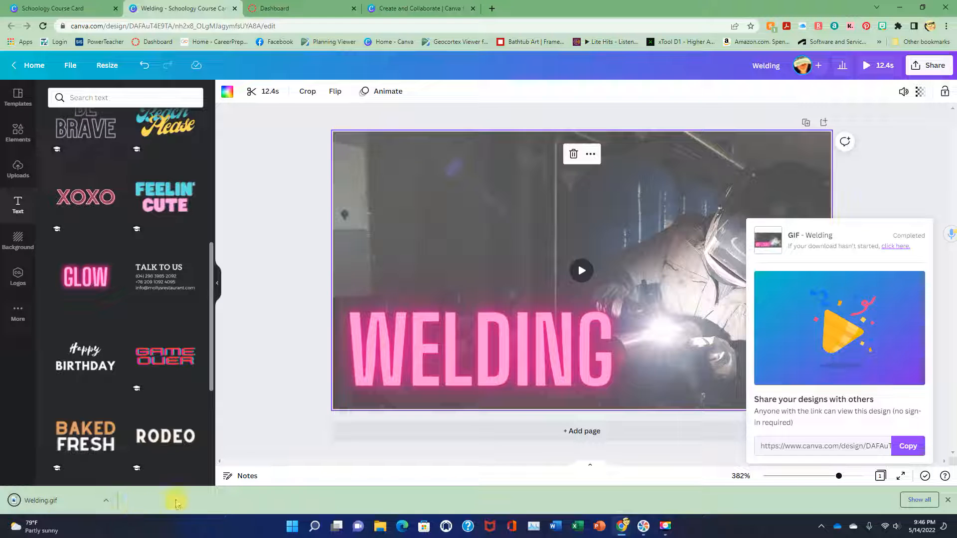
# Step: Switch to the Canvas dashboard and open the settings of the published Architectural Design 1 course
pyautogui.click(294, 10)
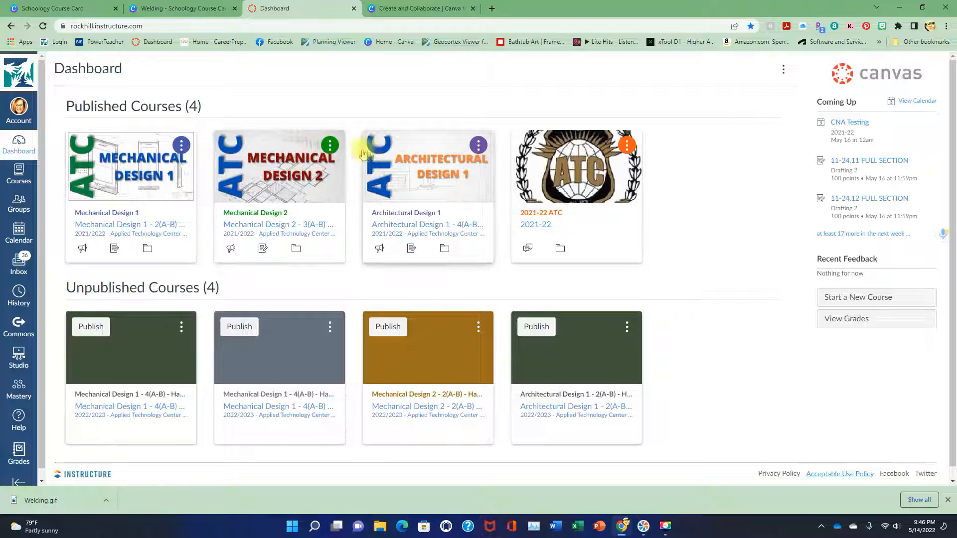
pyautogui.click(418, 162)
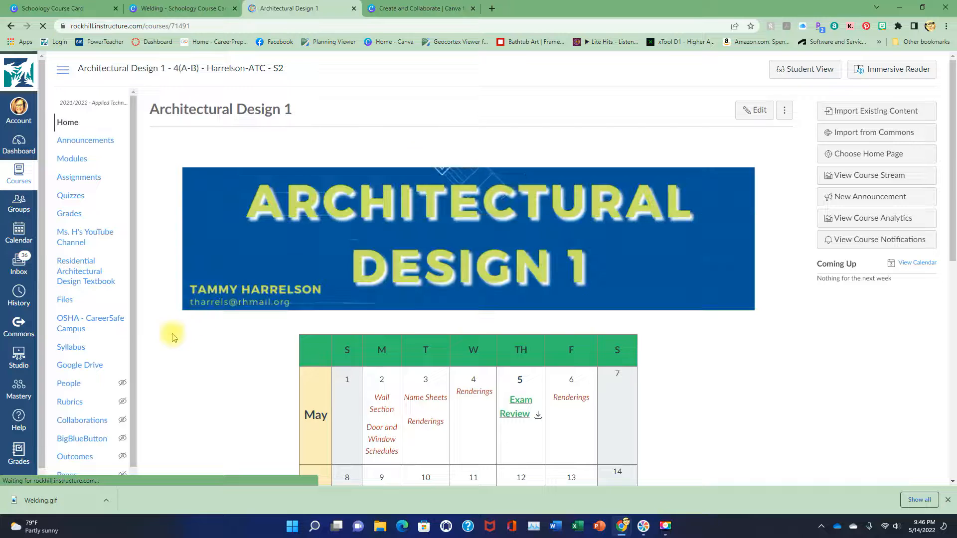
pyautogui.scroll(-1, 128, 385)
pyautogui.scroll(-2, 112, 423)
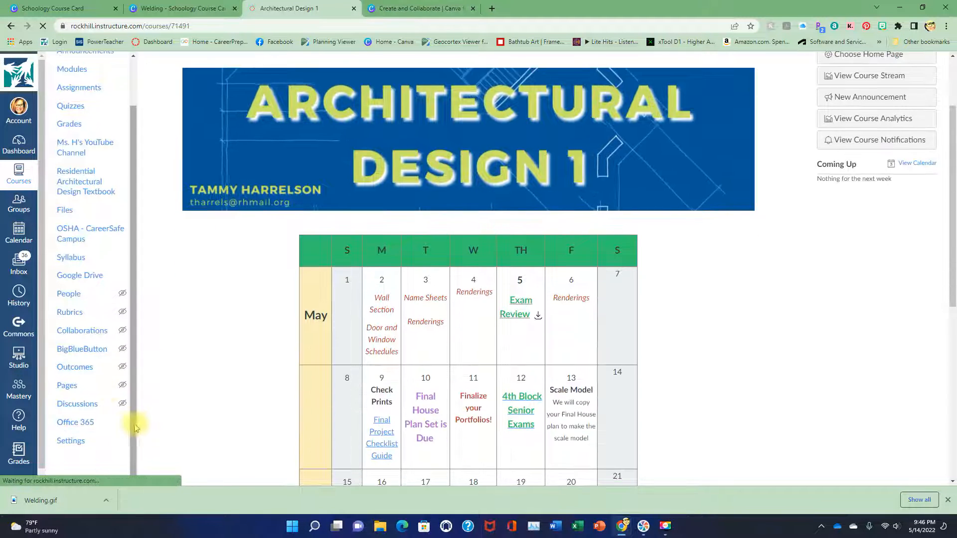
pyautogui.click(71, 441)
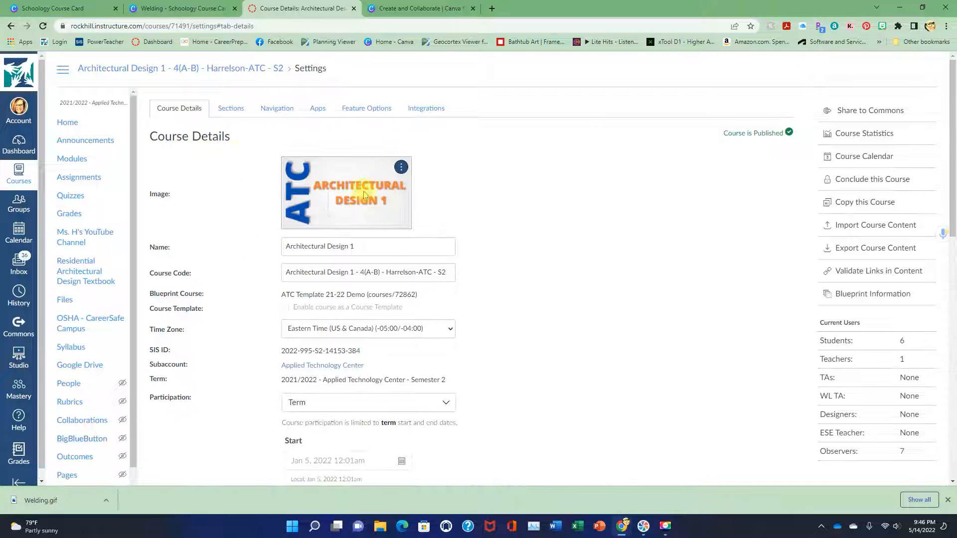
# Step: Replace the course image with the Welding GIF file from the Downloads folder
pyautogui.click(401, 170)
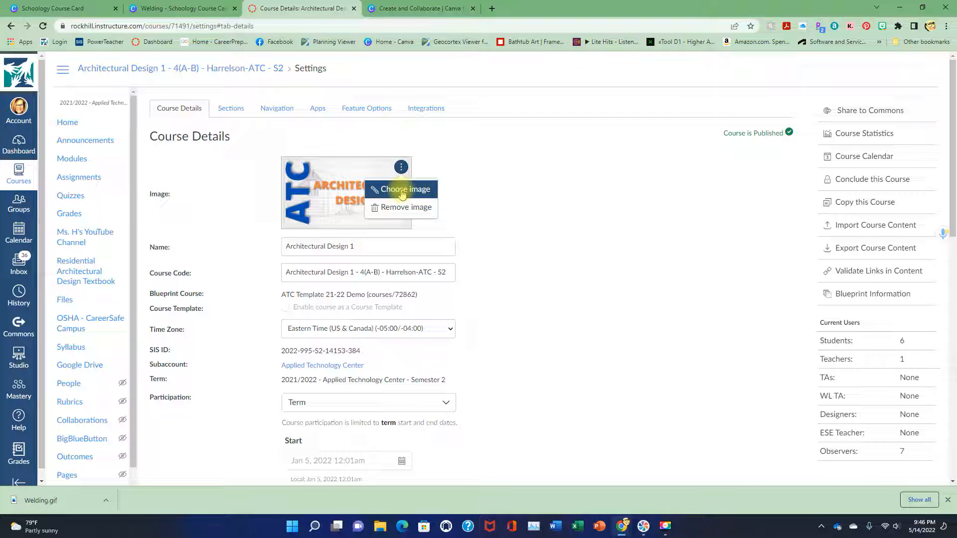
pyautogui.click(402, 191)
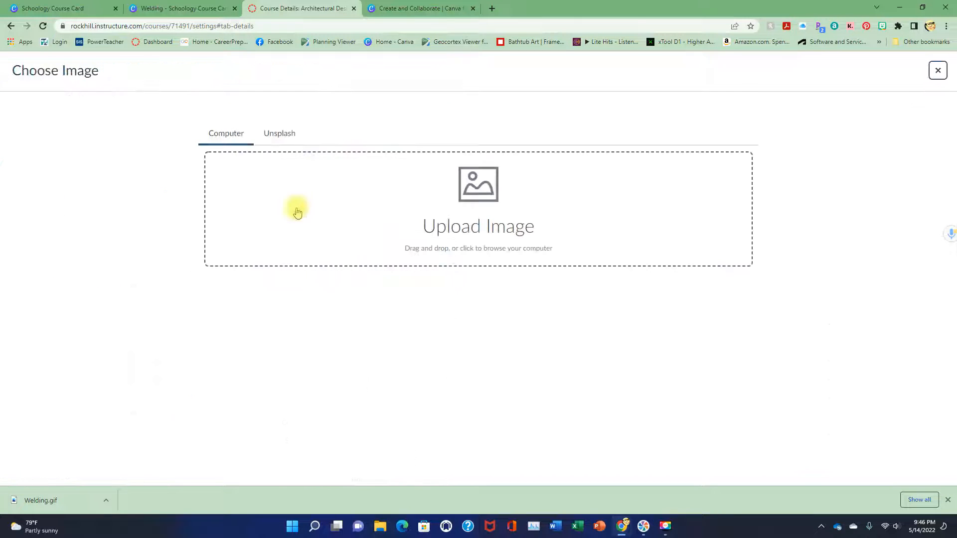
pyautogui.click(484, 232)
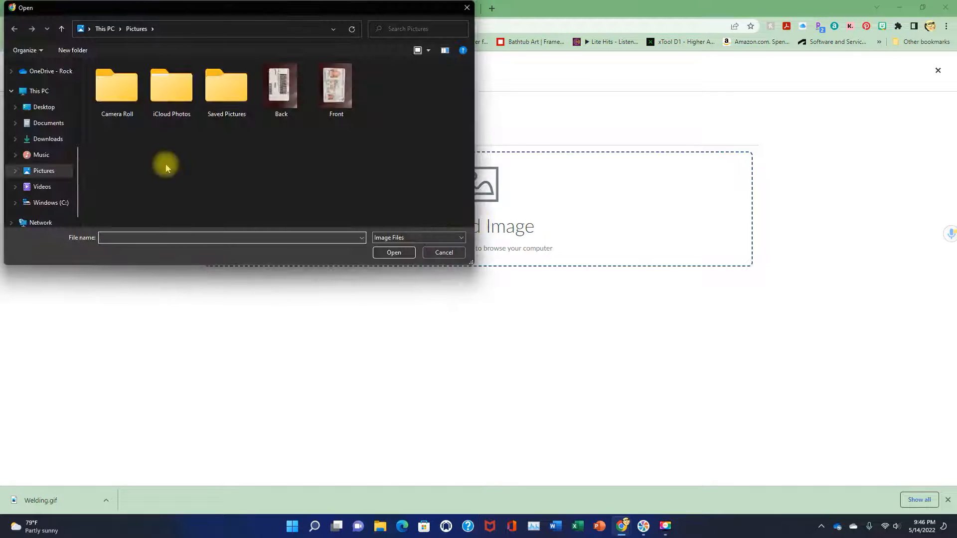
pyautogui.click(58, 140)
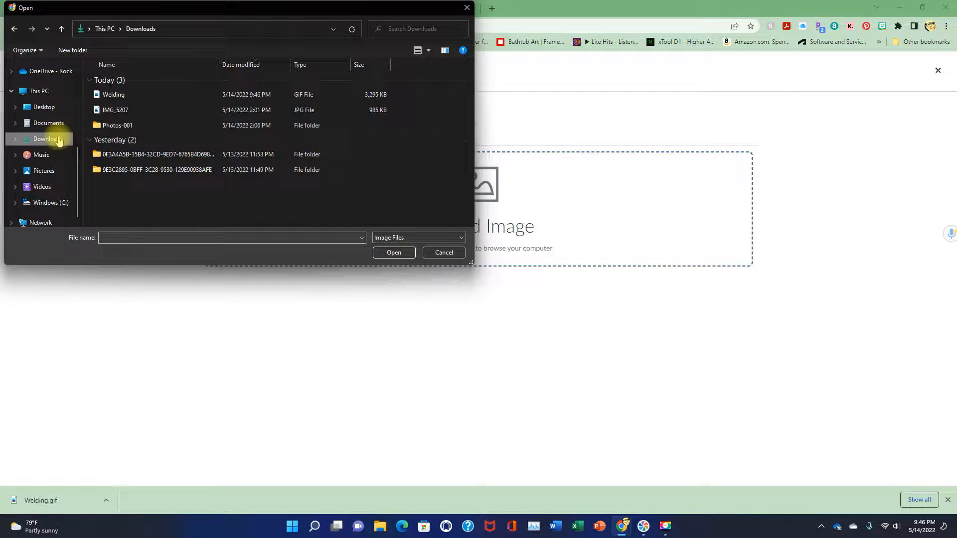
pyautogui.click(118, 95)
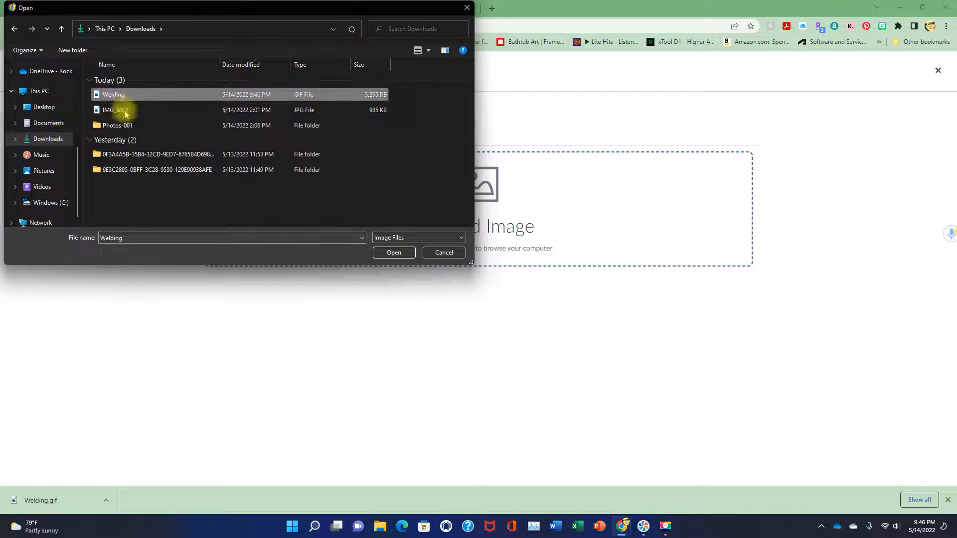
pyautogui.click(394, 253)
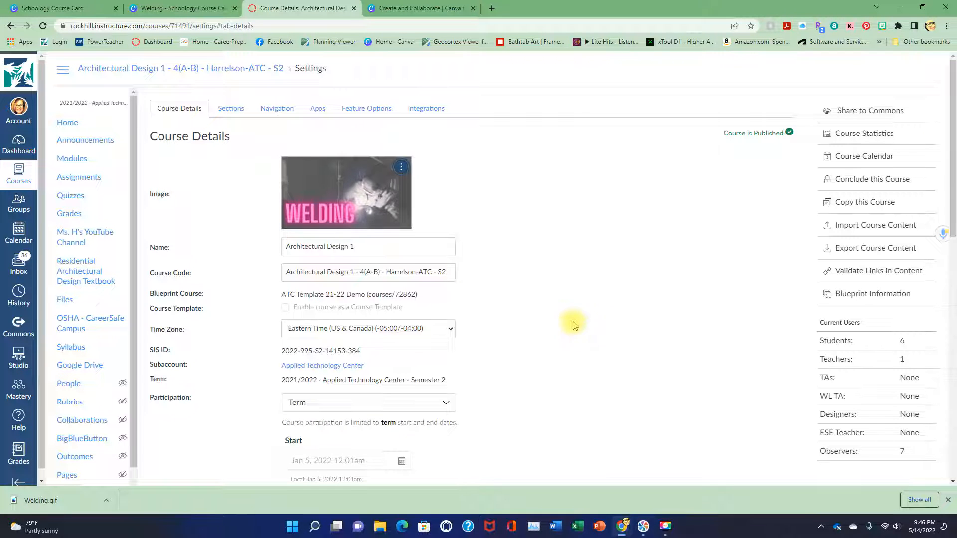
# Step: Look through the remaining course details, and return to the dashboard to check the animated card
pyautogui.scroll(-9, 552, 319)
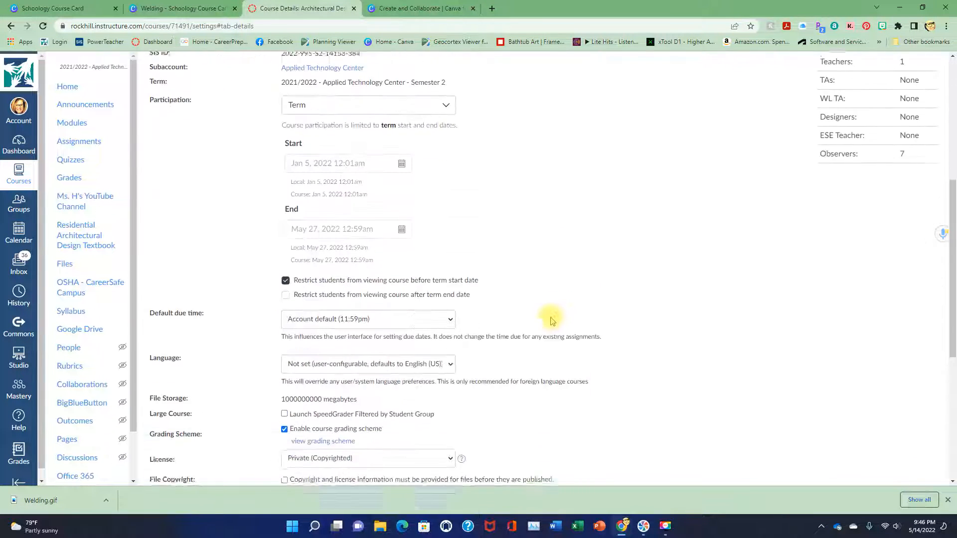
pyautogui.scroll(-3, 521, 399)
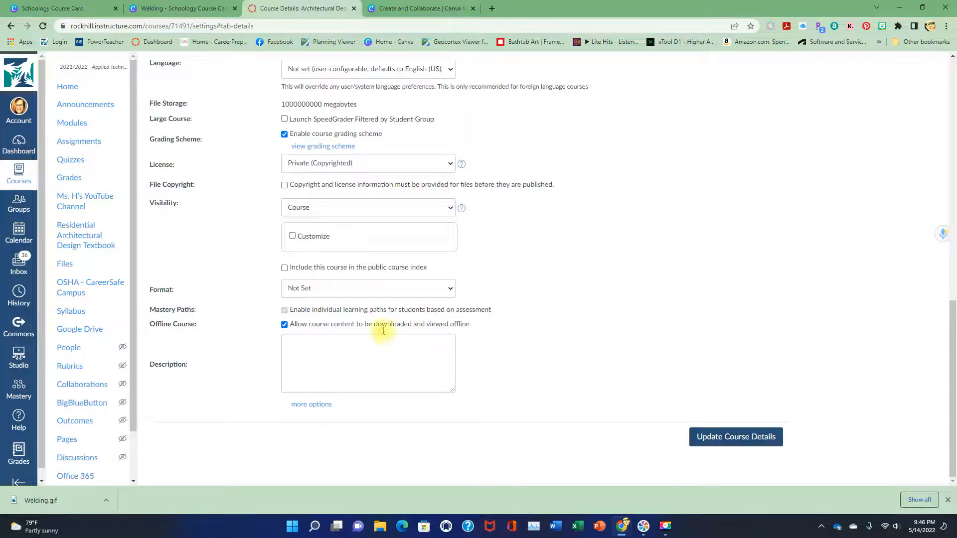
pyautogui.scroll(4, 344, 284)
pyautogui.scroll(8, 324, 234)
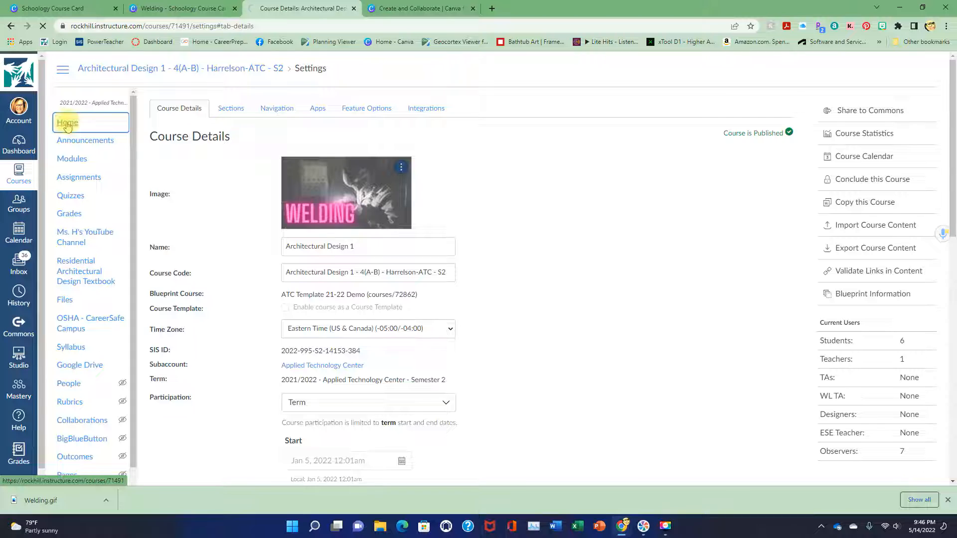
pyautogui.click(21, 140)
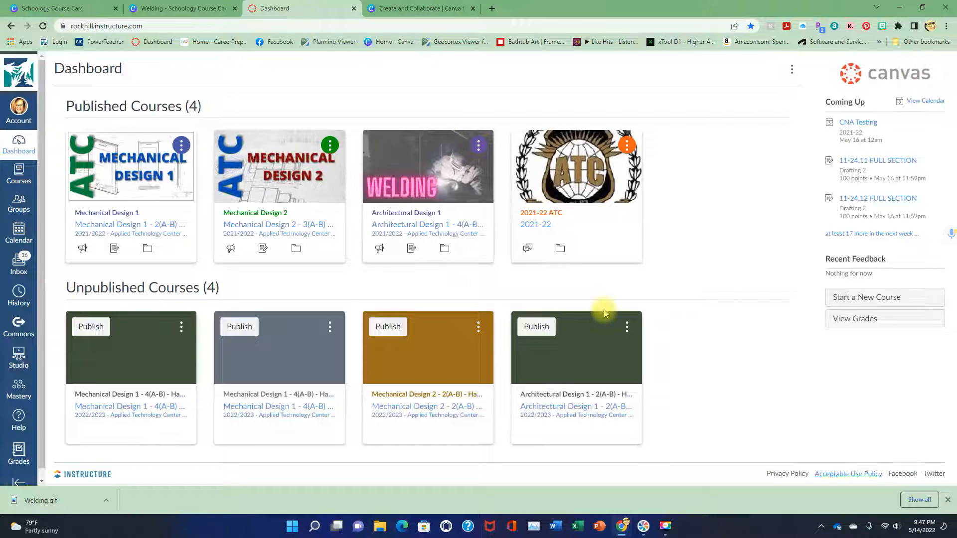
# Step: Switch to the Welding design in Canva, return to the home page and create a blank Google Classroom Header design
pyautogui.click(199, 8)
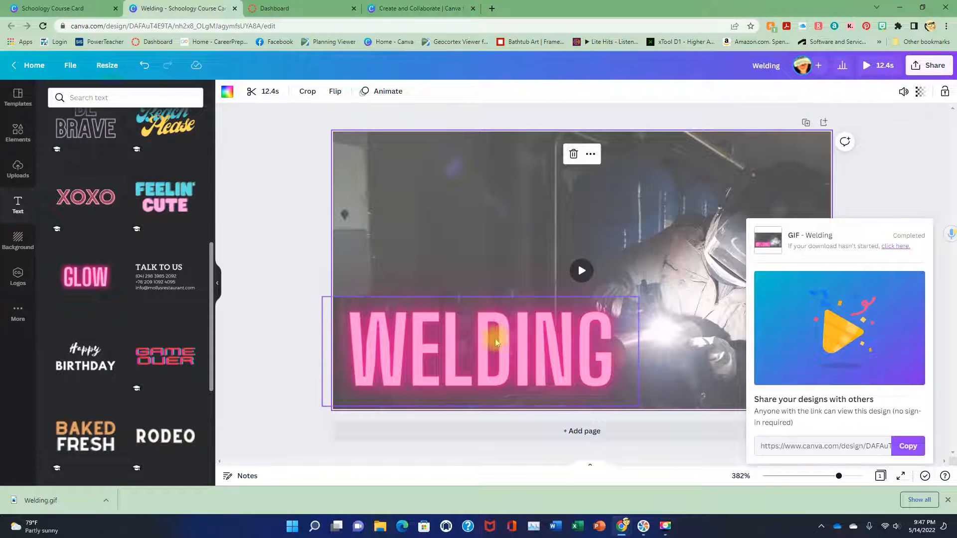
pyautogui.click(278, 158)
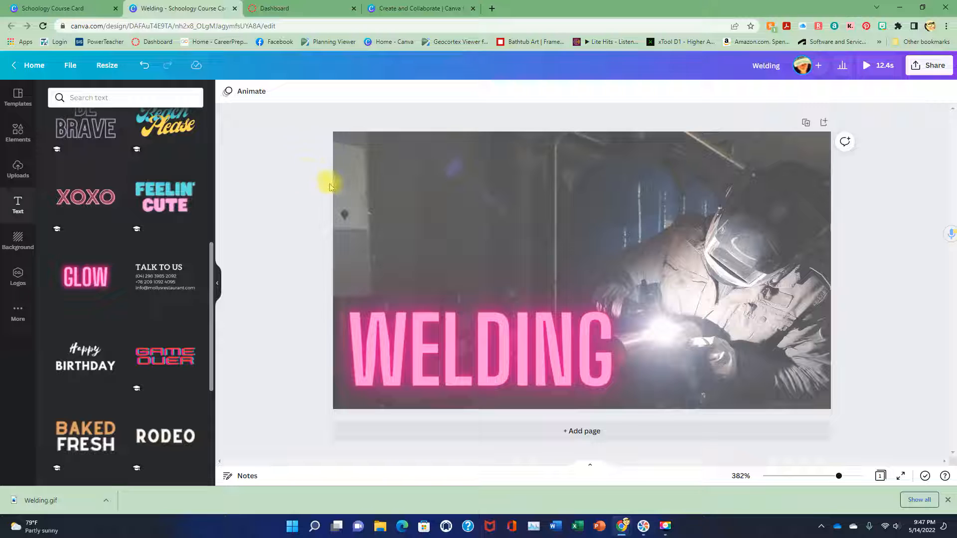
pyautogui.click(34, 65)
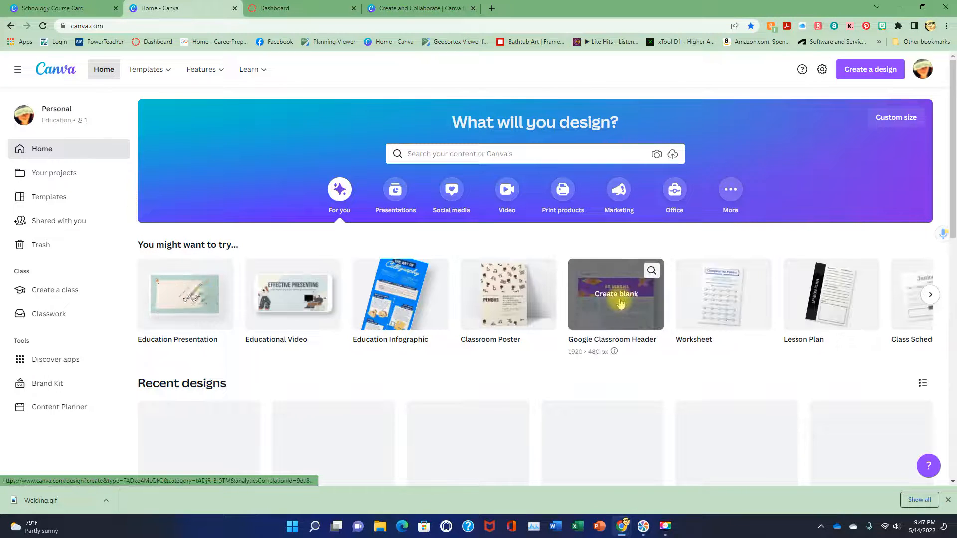
pyautogui.click(622, 310)
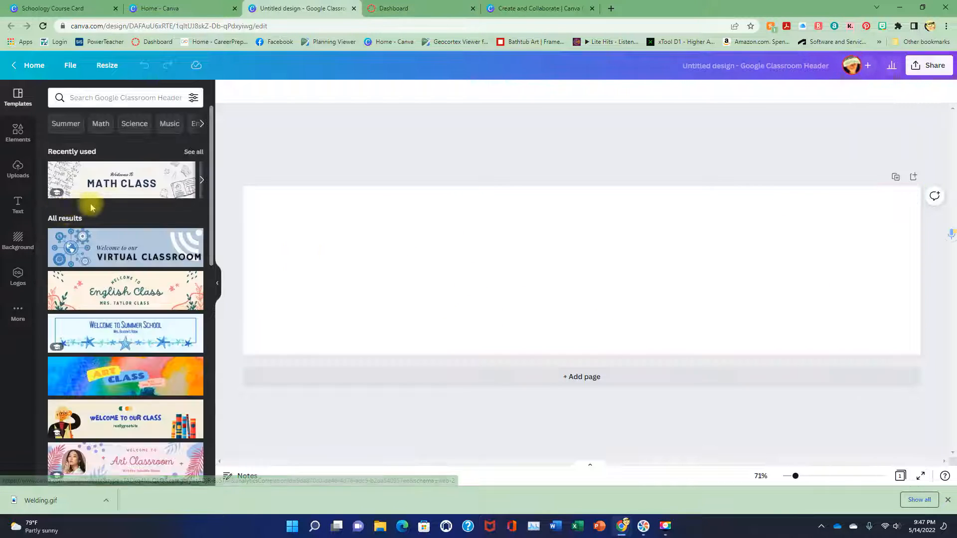
# Step: Look through the Google Classroom Header templates offered for the blank design
pyautogui.scroll(-4, 131, 279)
pyautogui.scroll(-2, 130, 346)
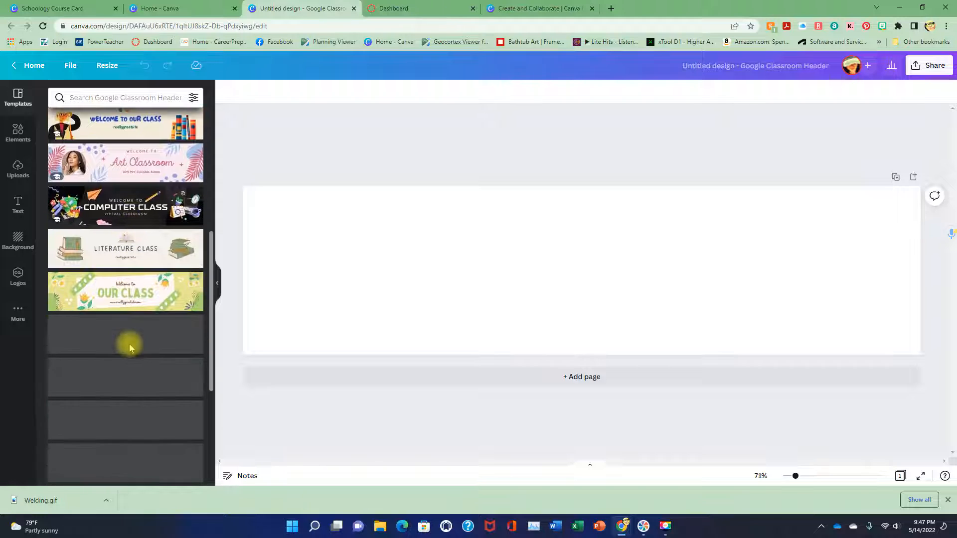
pyautogui.scroll(5, 132, 319)
pyautogui.scroll(1, 131, 279)
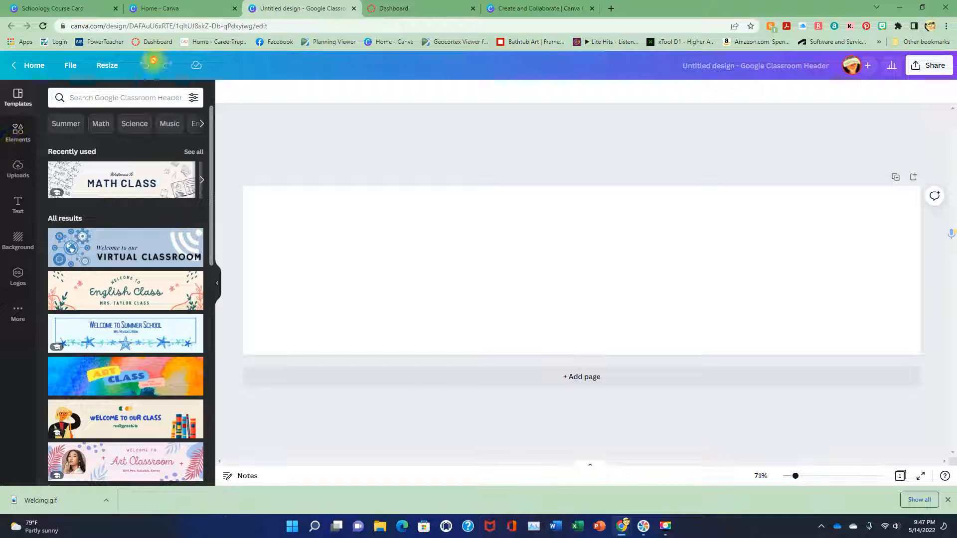
# Step: Switch to the Canvas dashboard and open the published Mechanical Design 2 course to view its home page banner
pyautogui.click(414, 8)
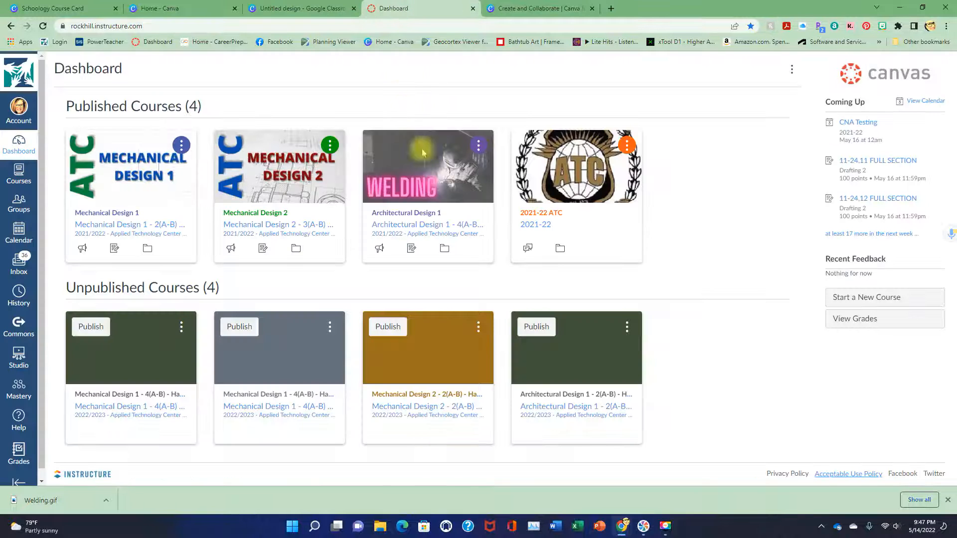
pyautogui.click(308, 184)
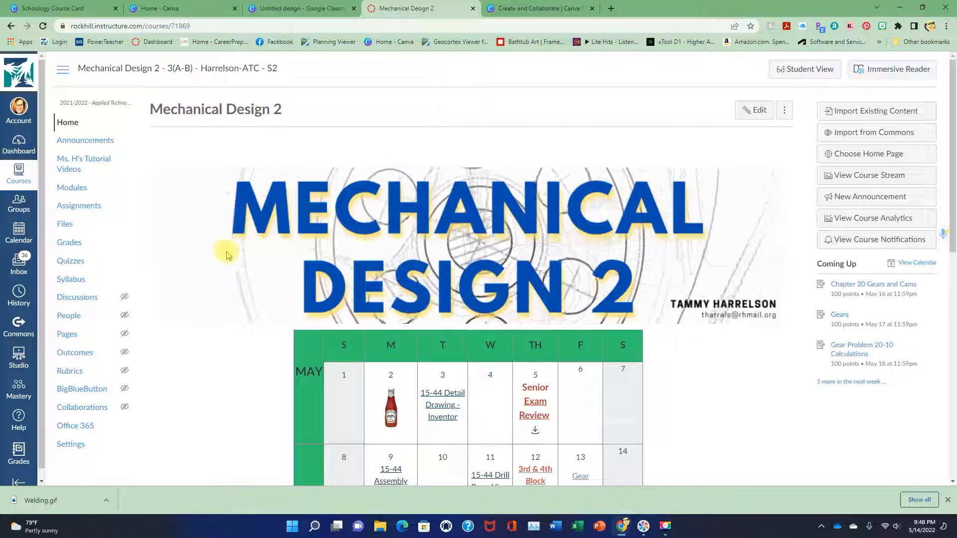
# Step: Switch back to the Canva home page and browse the suggested design types
pyautogui.click(188, 9)
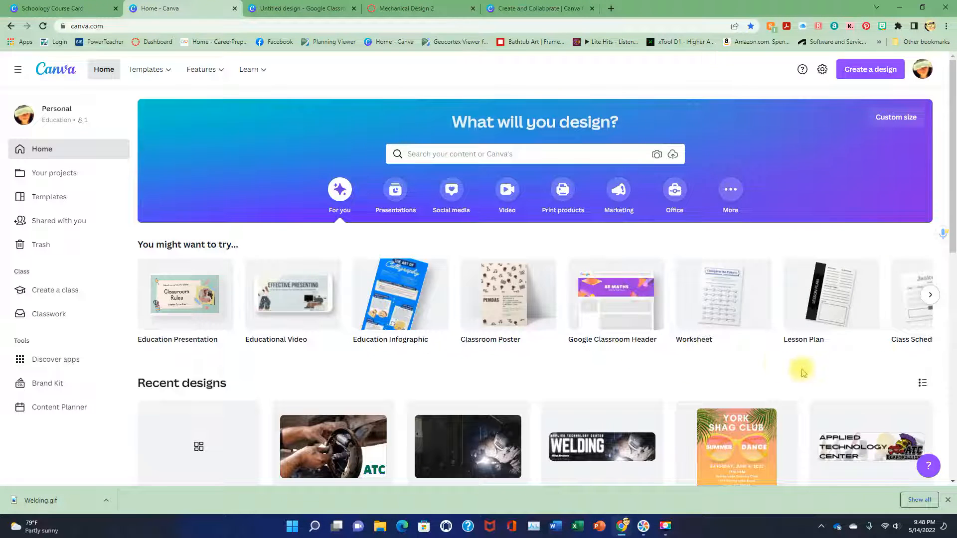
pyautogui.click(931, 297)
pyautogui.click(930, 297)
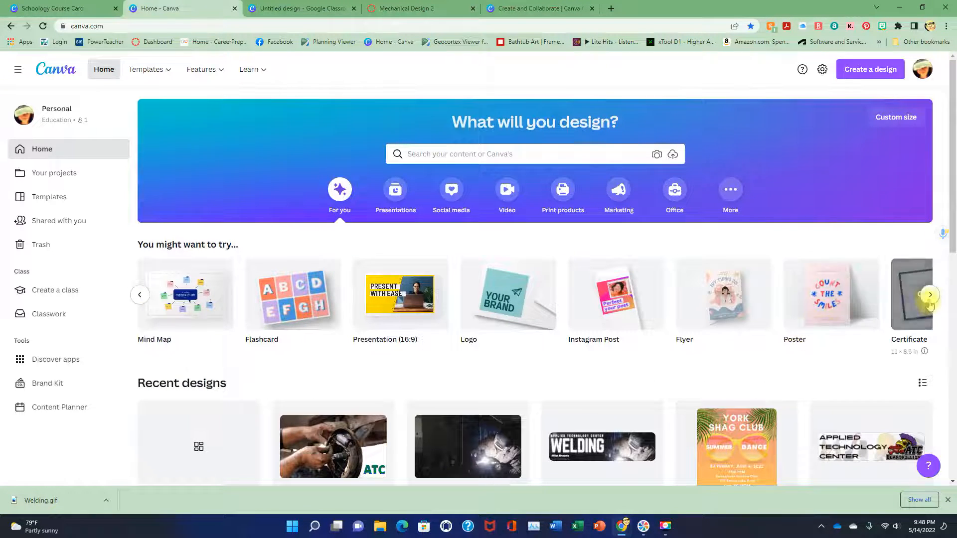
pyautogui.click(930, 296)
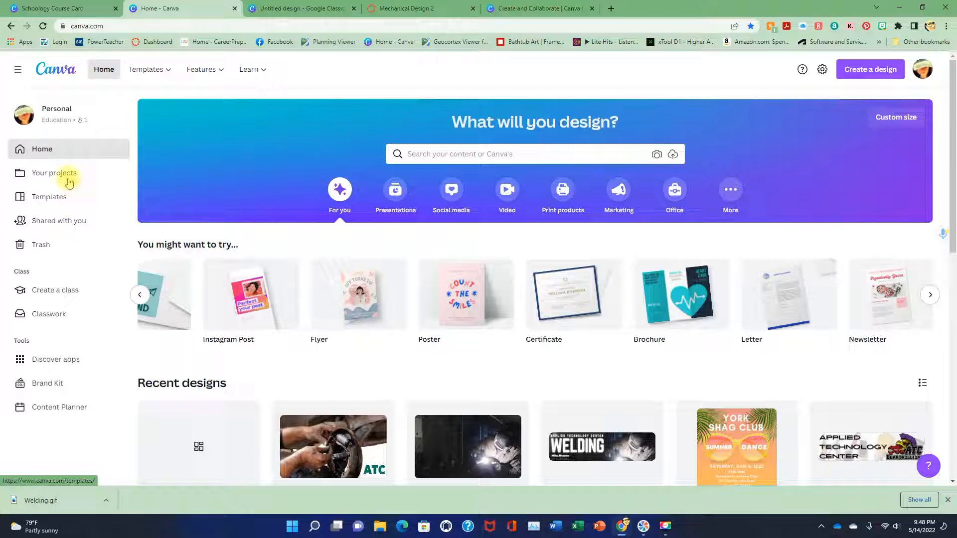
# Step: Open the Canva template library, choose the Design subject and browse its templates
pyautogui.click(49, 200)
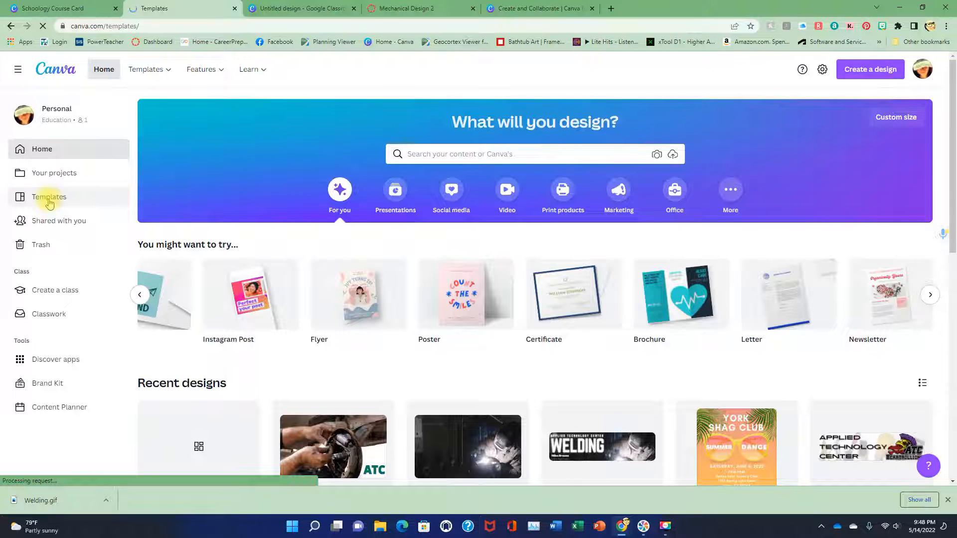
pyautogui.scroll(-2, 405, 282)
pyautogui.scroll(-3, 405, 283)
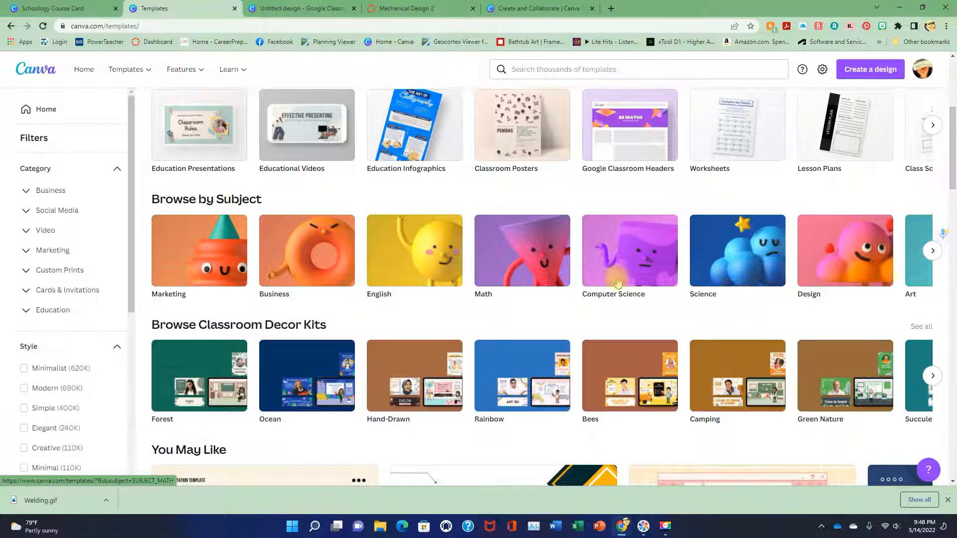
pyautogui.click(829, 263)
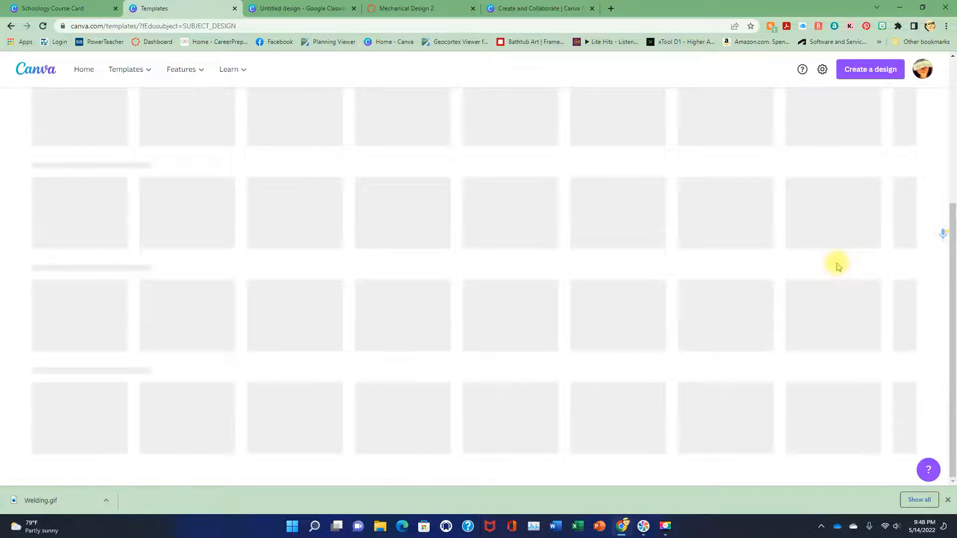
pyautogui.scroll(-3, 518, 276)
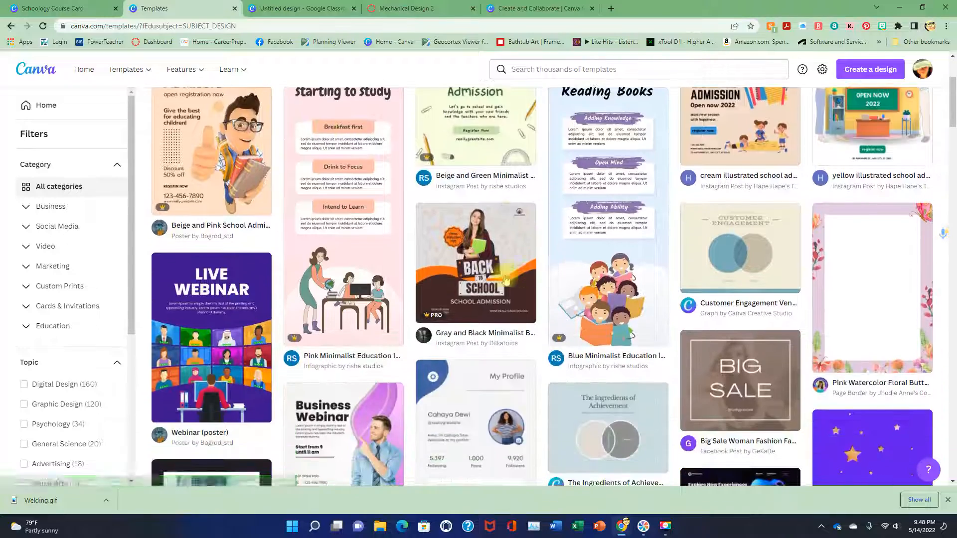
pyautogui.scroll(-6, 506, 280)
pyautogui.scroll(2, 346, 310)
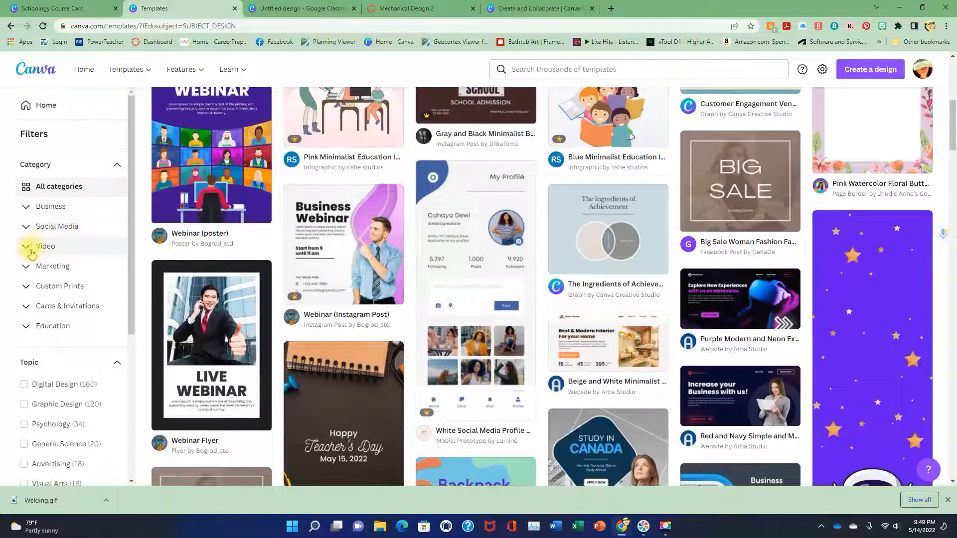